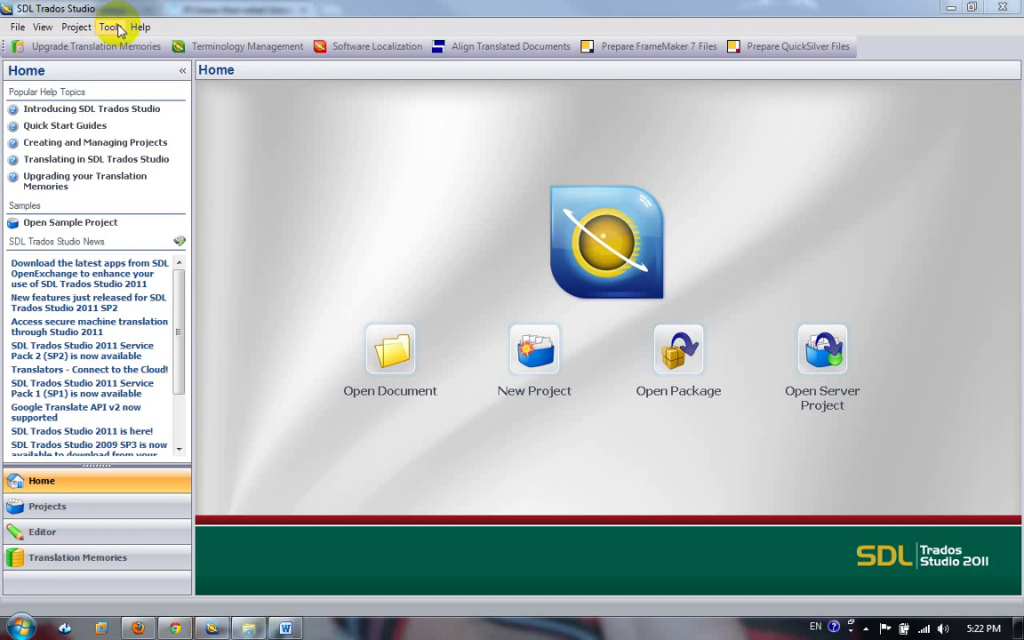
Set the default editor languages to Welsh (United Kingdom) source and English (United Kingdom) target.
click(118, 30)
click(157, 139)
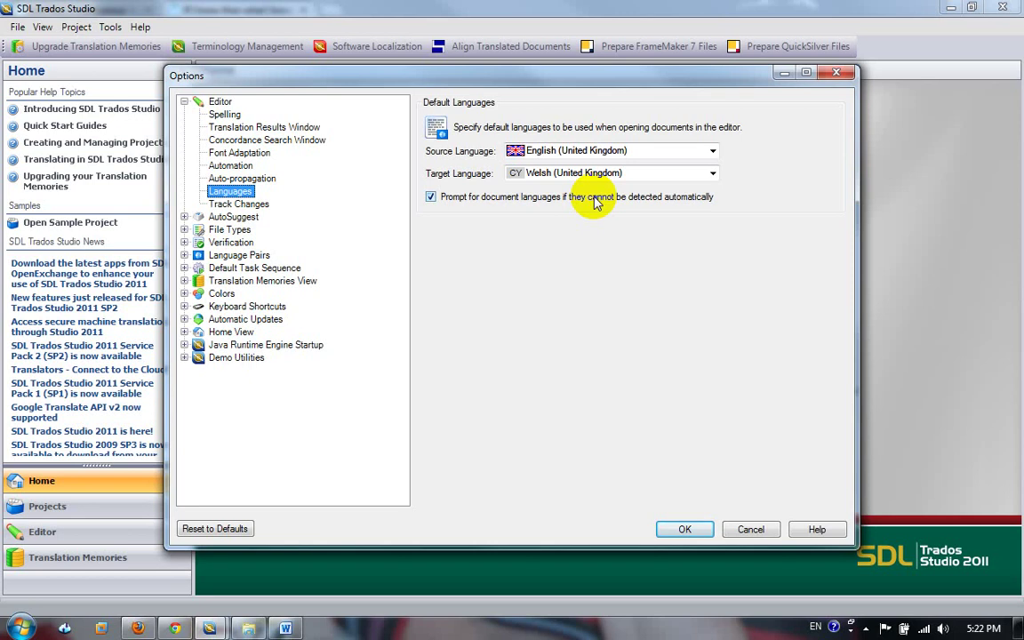
click(714, 151)
key(w)
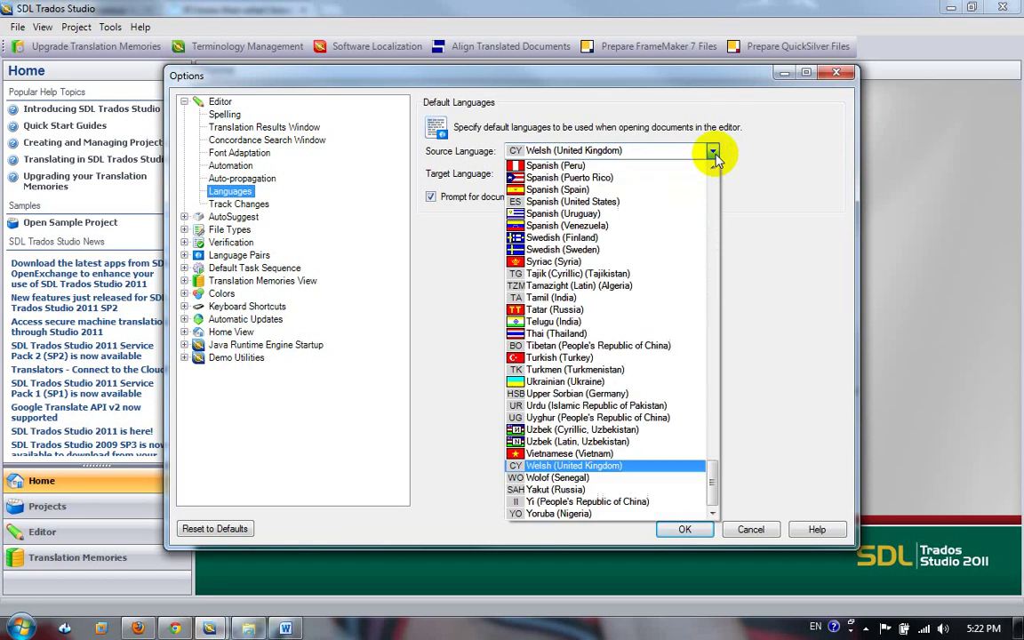
click(680, 465)
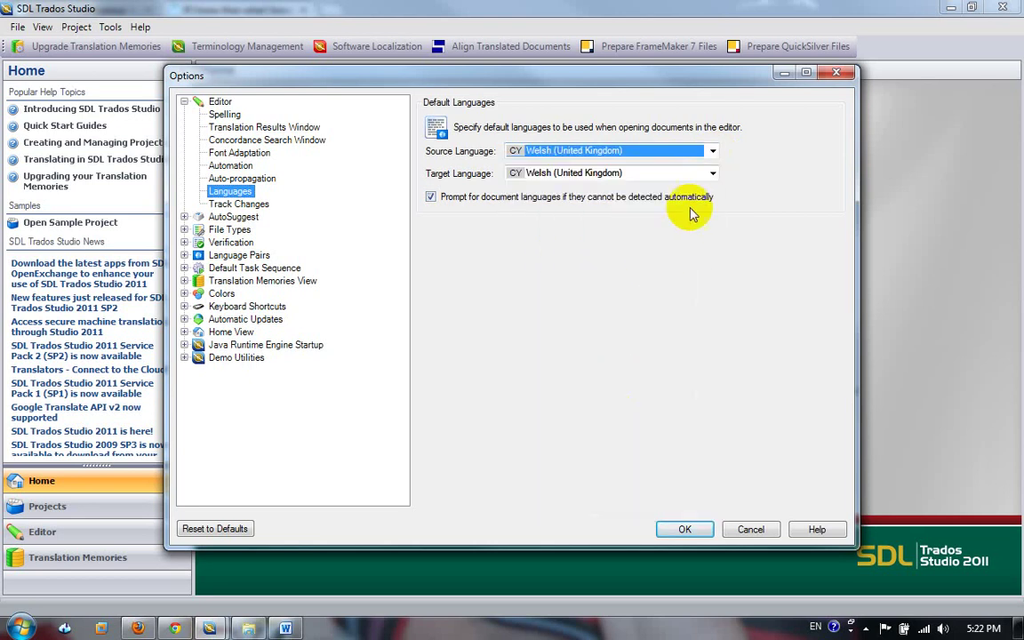
click(713, 173)
key(e)
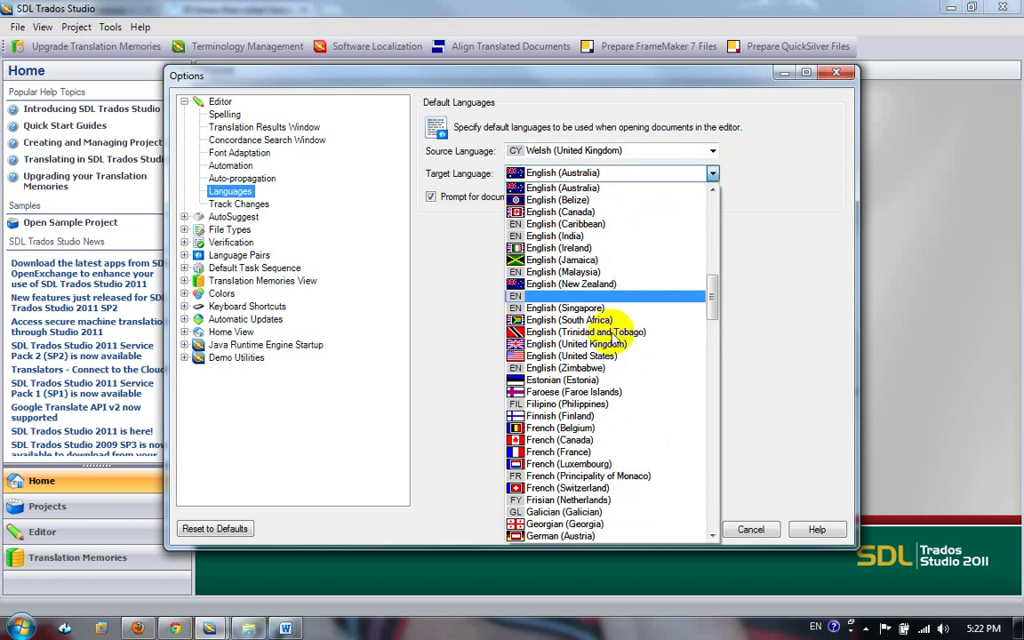
click(617, 345)
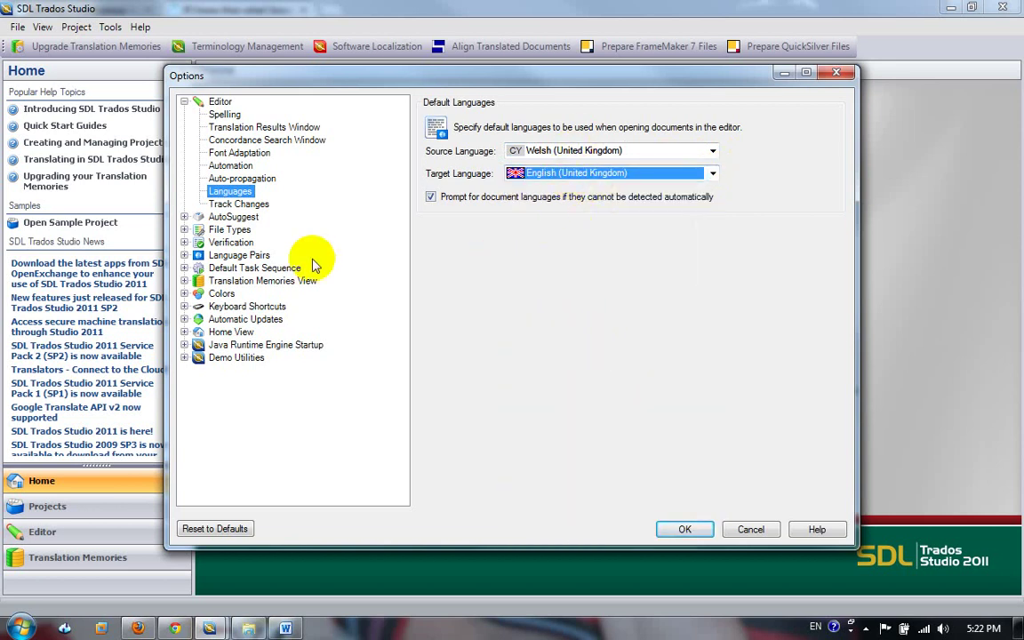
Add the file-based memory cy(GB) - en(GB).sdltm to the All Language Pairs translation memory settings.
click(185, 255)
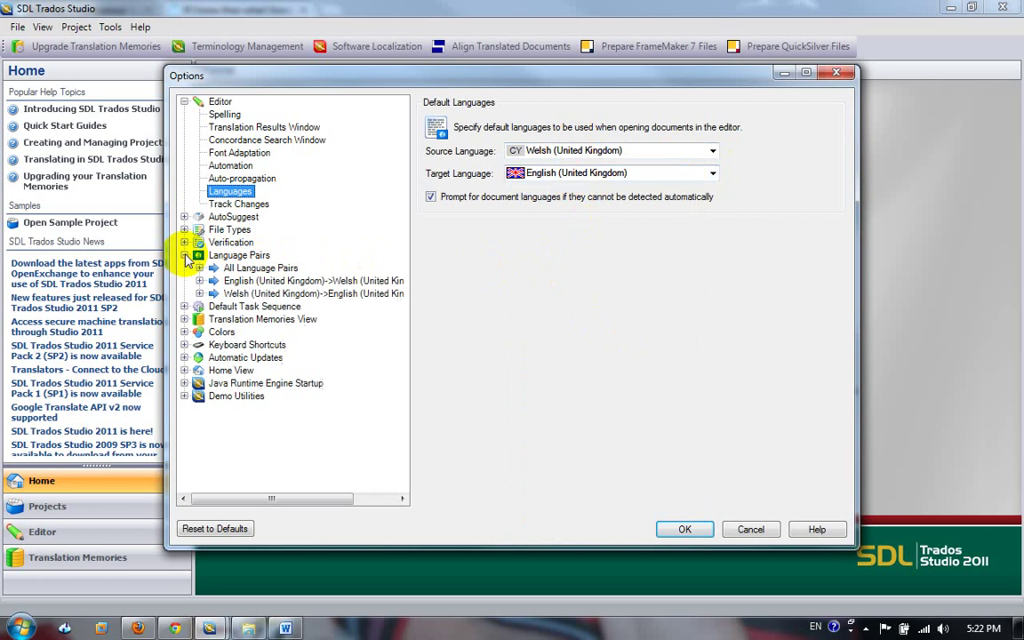
click(199, 268)
click(233, 282)
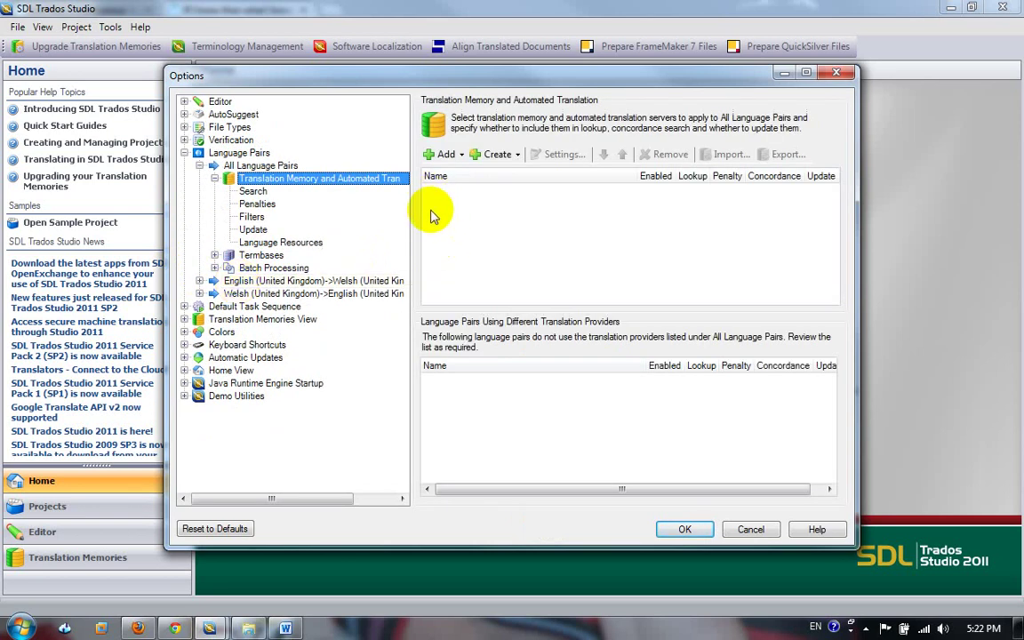
click(459, 157)
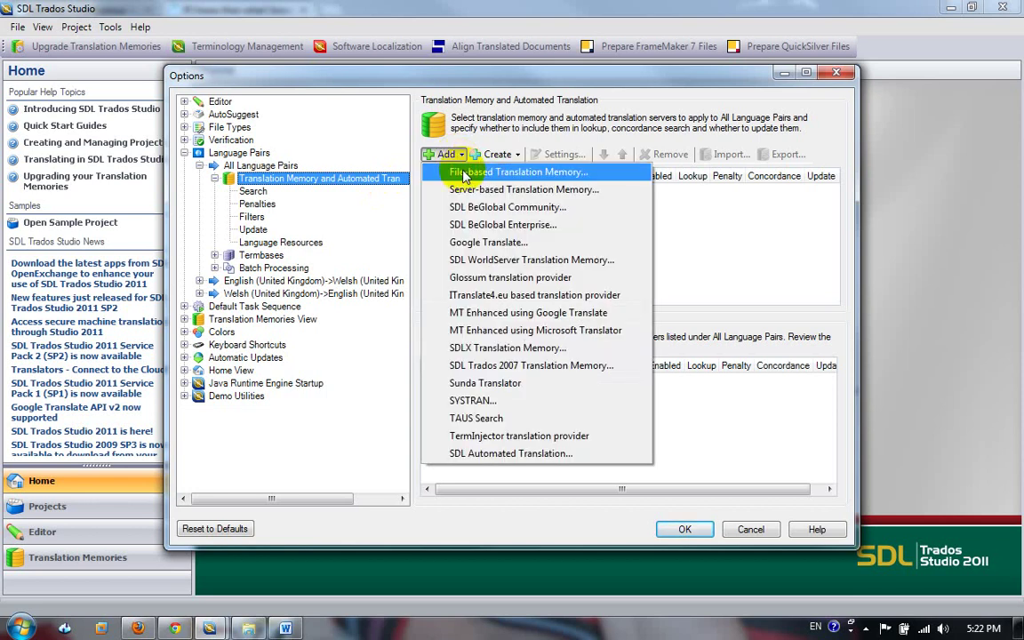
click(466, 170)
click(396, 201)
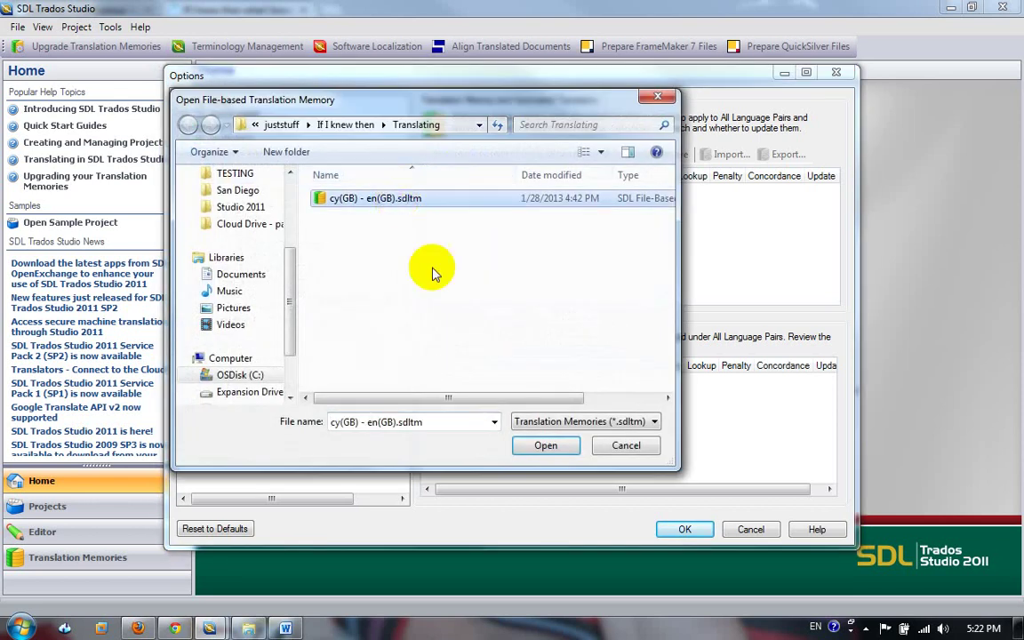
click(546, 446)
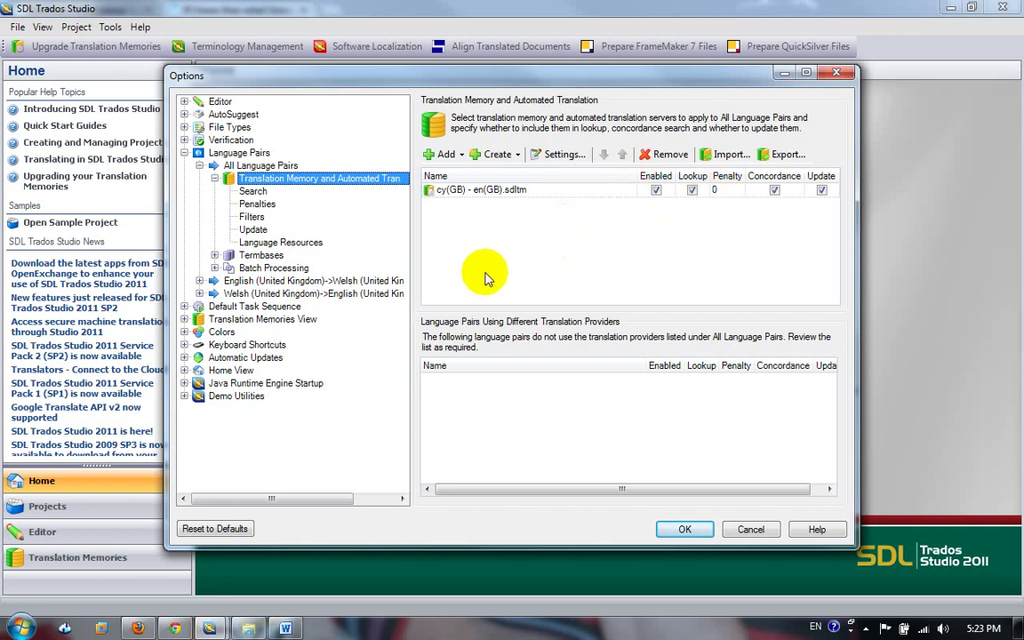
click(496, 155)
click(475, 271)
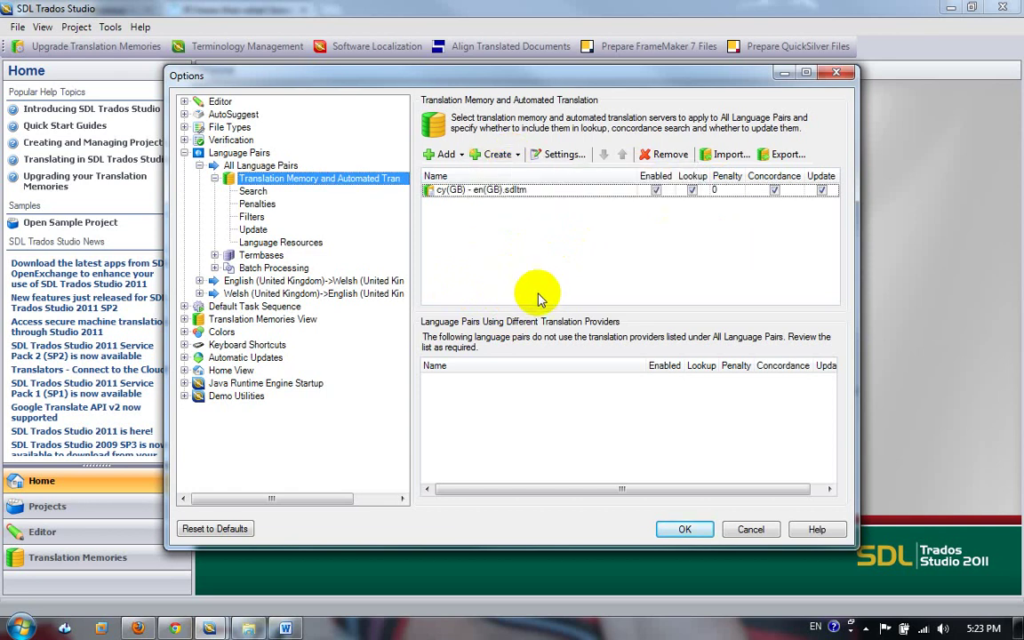
Add MyGlossary.sdltb as the termbase for all language pairs and close Options.
click(261, 256)
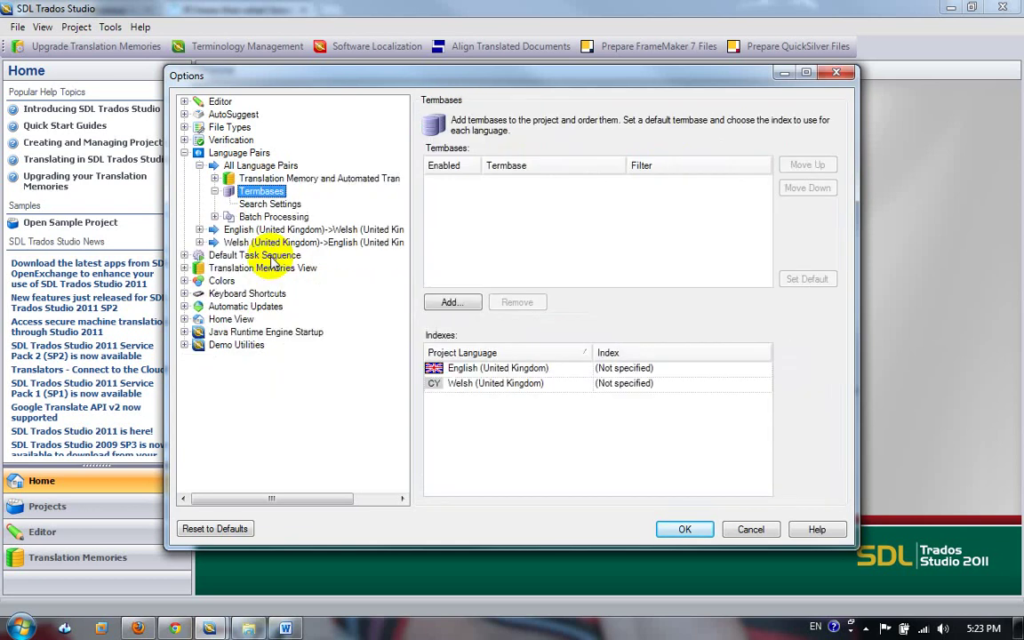
click(447, 304)
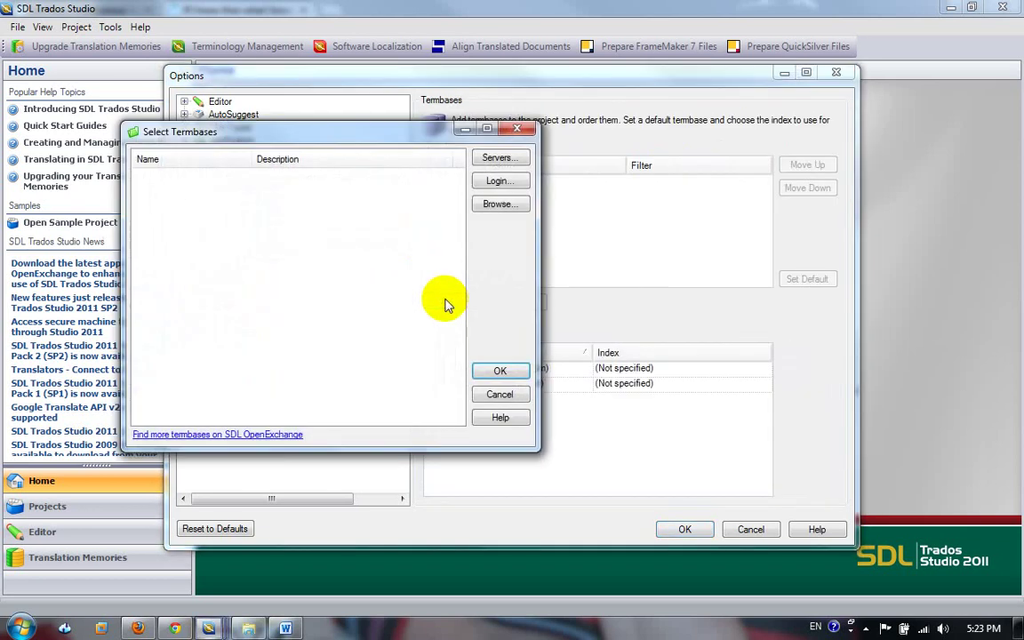
click(497, 209)
click(359, 256)
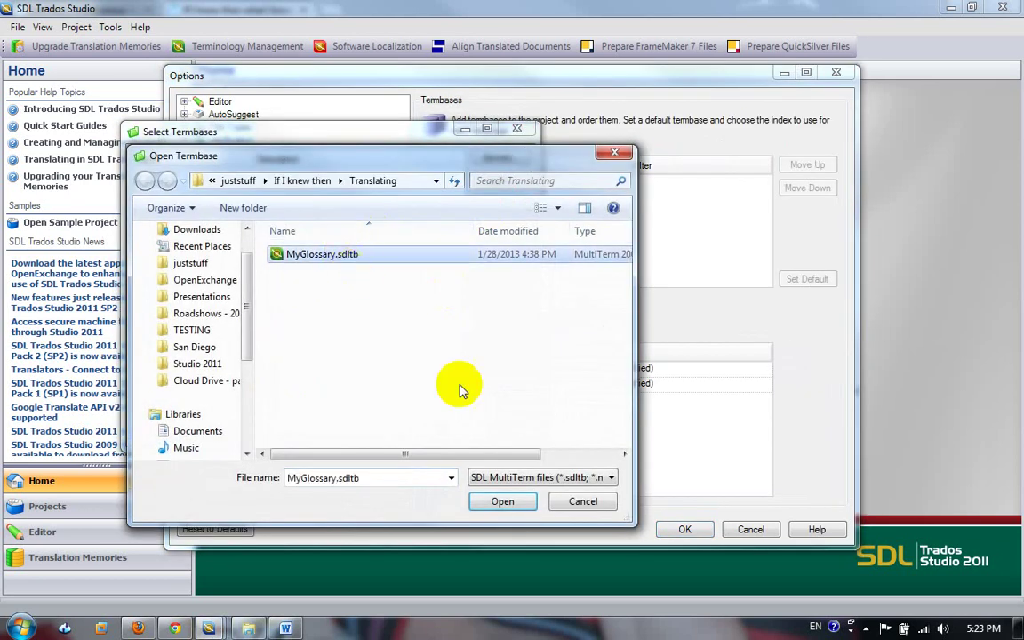
click(503, 502)
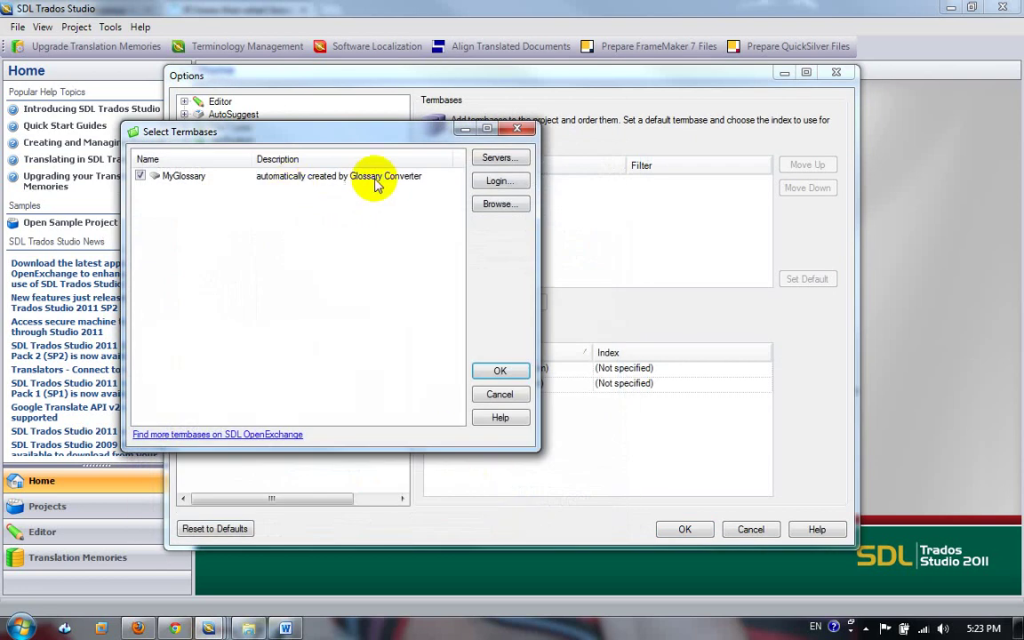
click(496, 374)
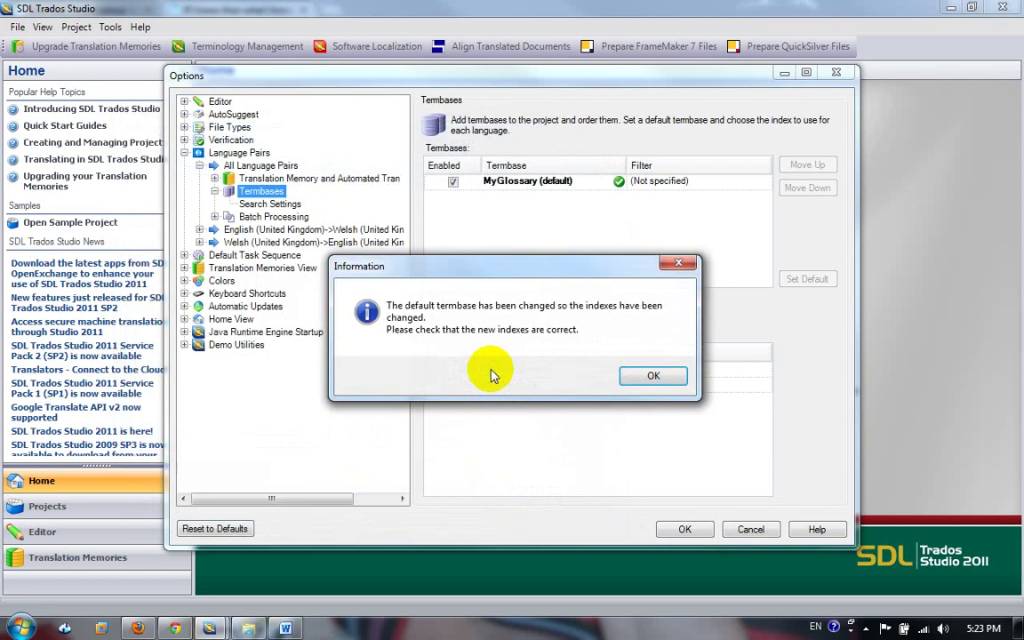
click(644, 374)
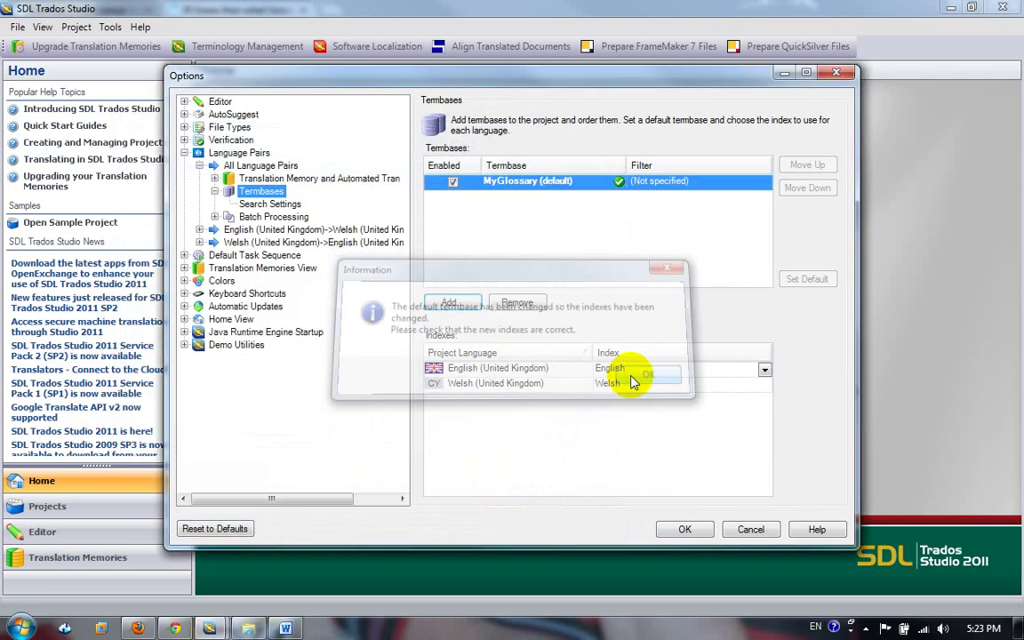
click(683, 529)
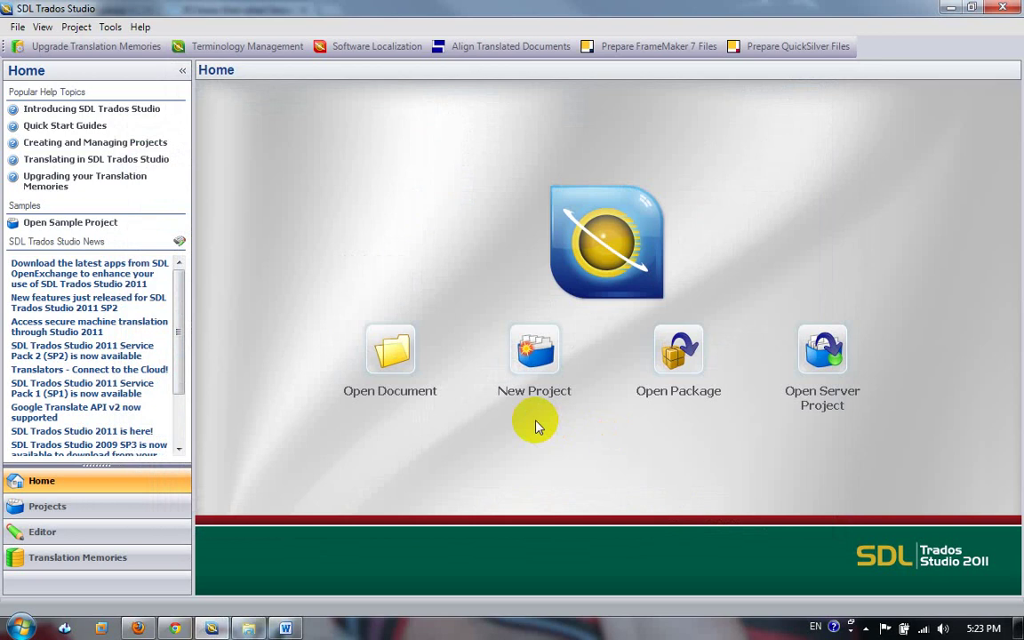
Open Getting Started_cy.docx for translation and review its Welsh-to-English settings.
click(408, 400)
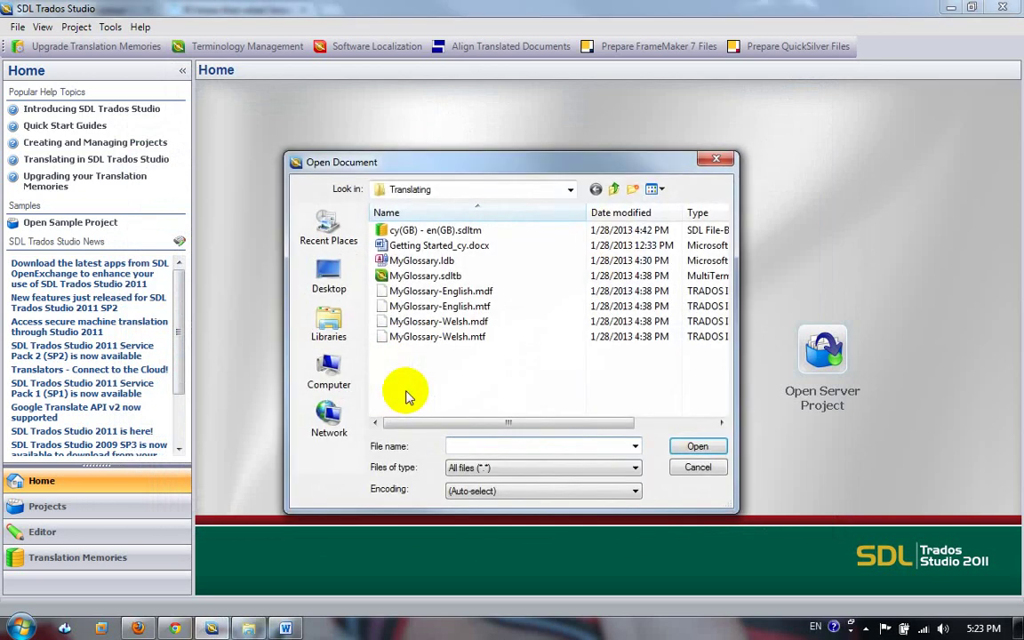
click(436, 247)
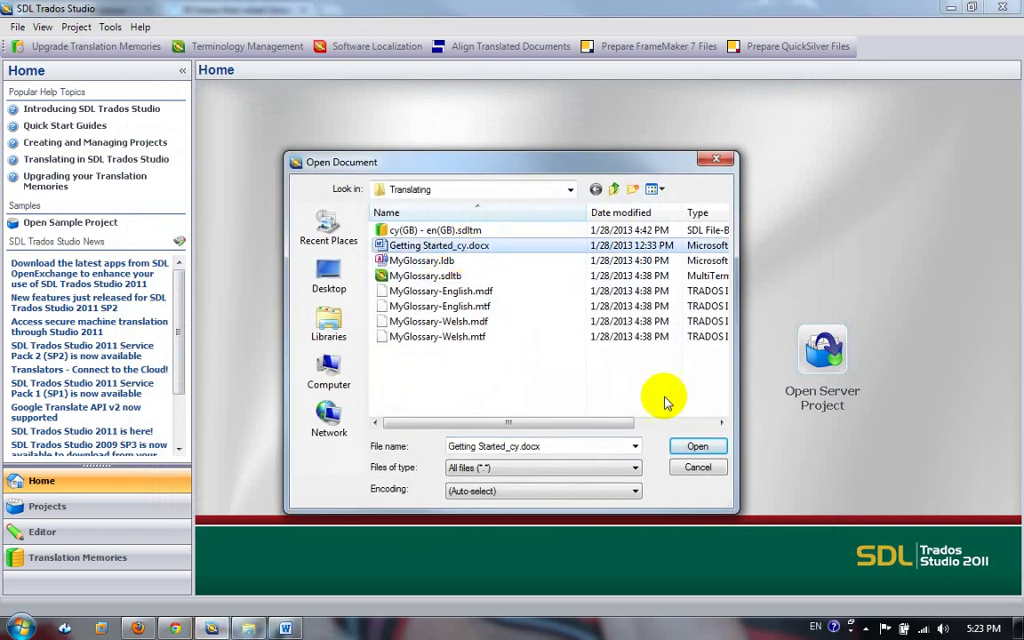
click(698, 447)
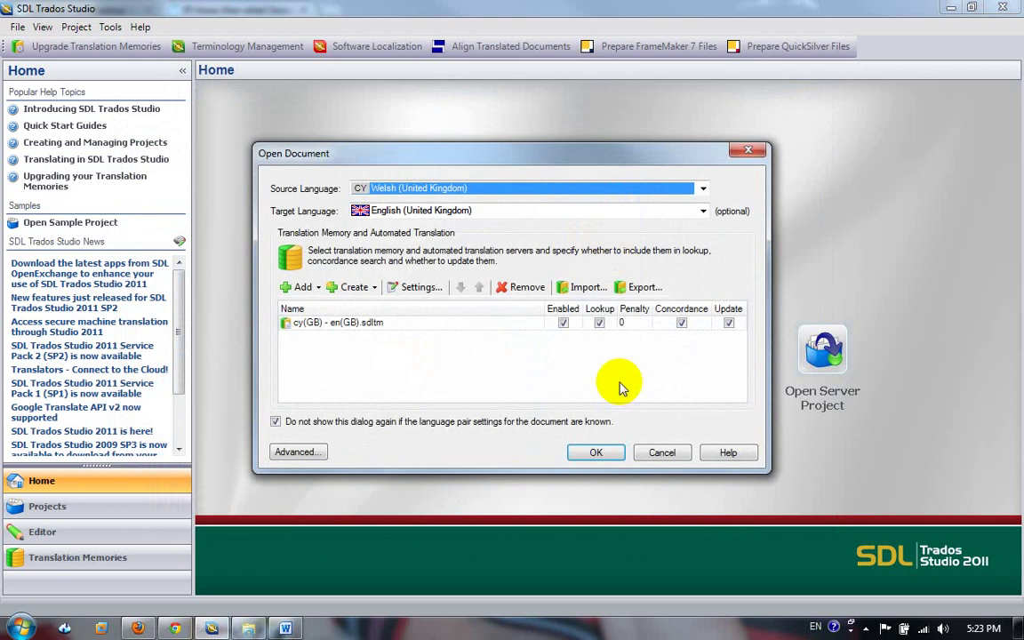
Open the document in the Editor and type 'The T' in segment 1, accepting the suggested term Test.
click(596, 452)
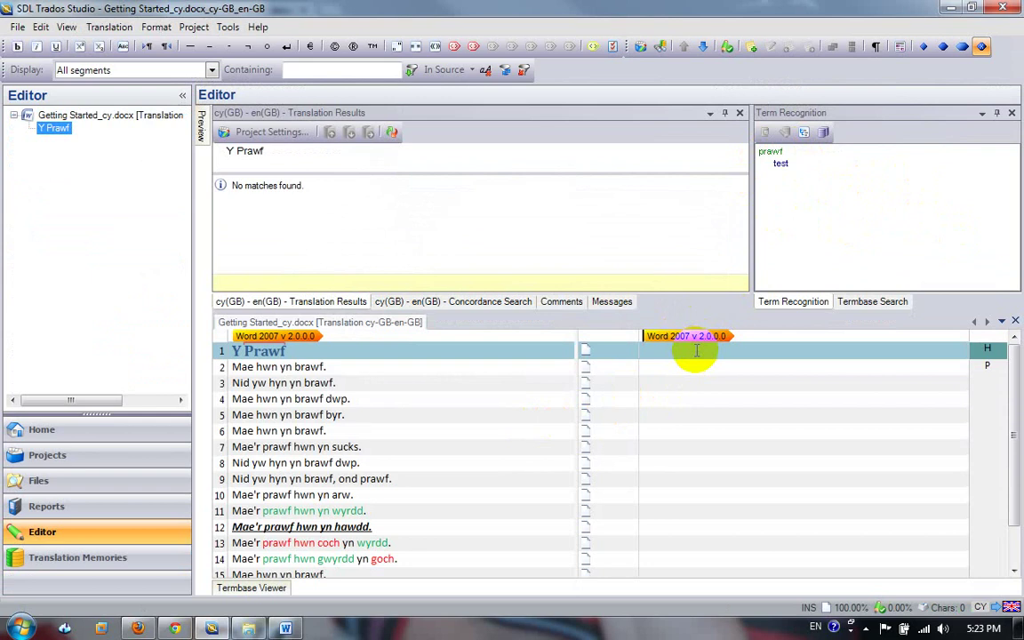
text(The t)
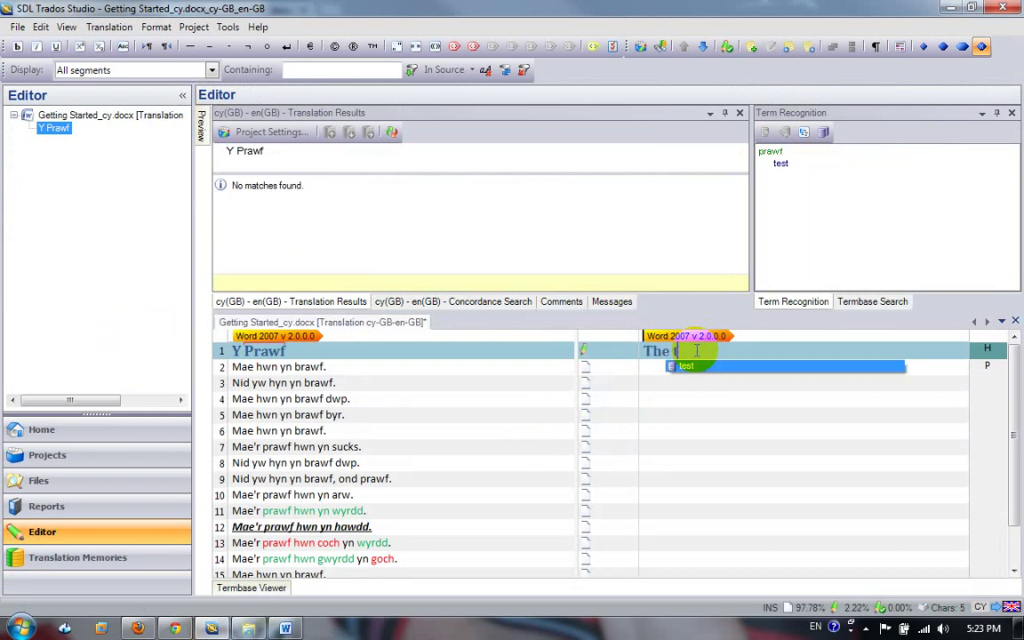
key(BackSpace)
text(T)
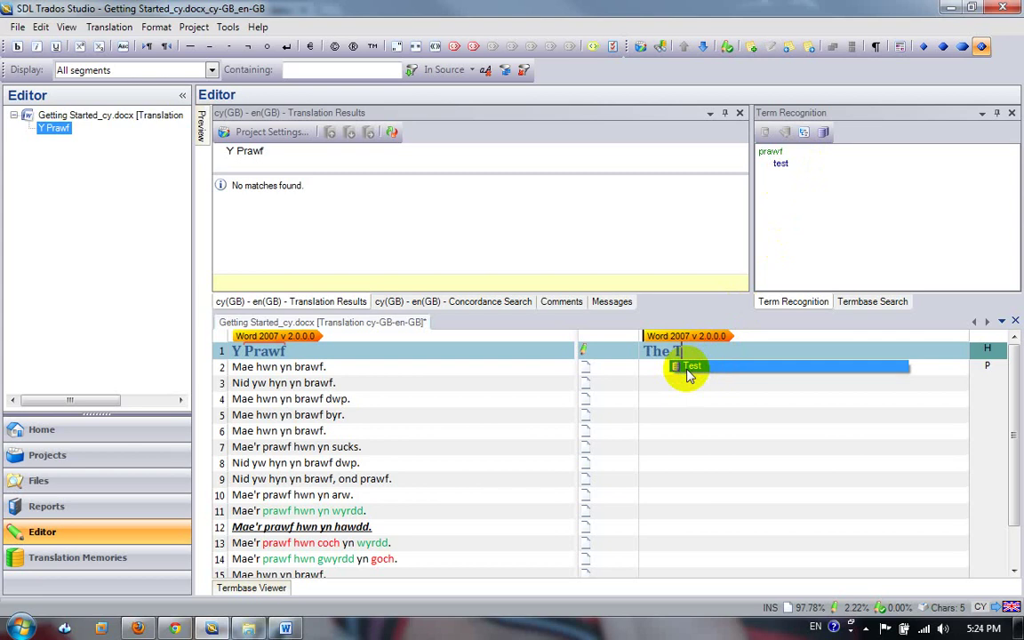
key(BackSpace)
text(t)
key(BackSpace)
text(T)
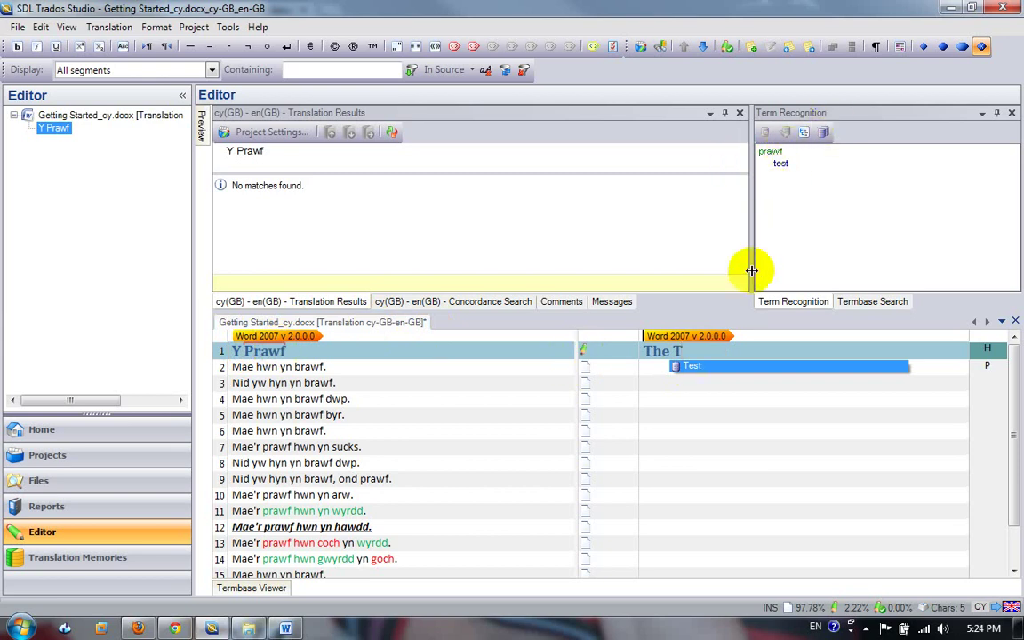
key(Return)
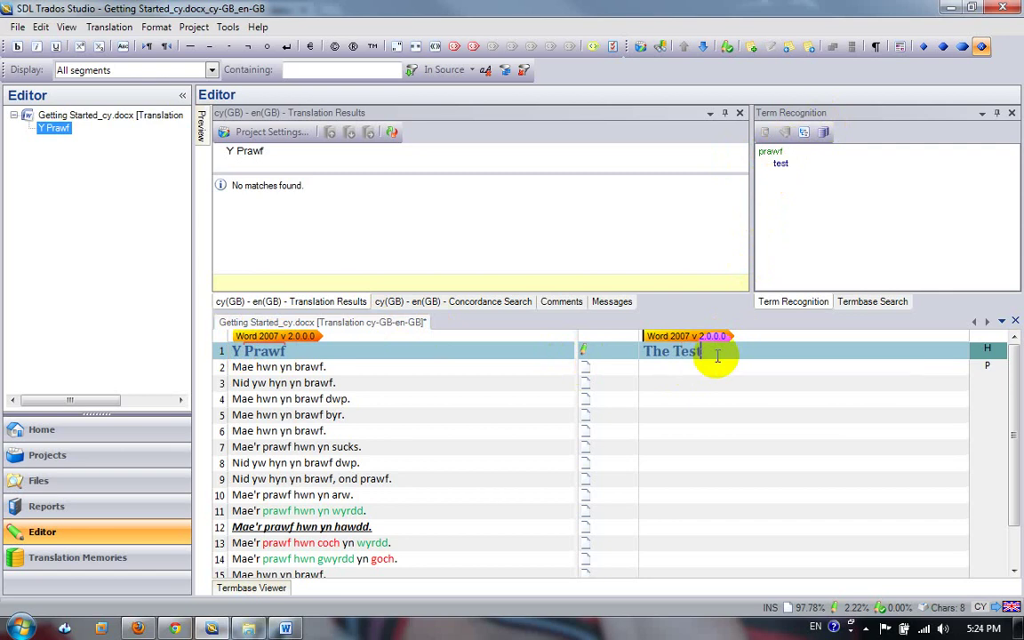
Redo segment 1's target as 'The Test' using the AutoSuggest term again.
key(BackSpace)
key(BackSpace)
key(BackSpace)
key(BackSpace)
key(BackSpace)
key(BackSpace)
key(BackSpace)
key(BackSpace)
text(The T)
key(Return)
text(.)
key(BackSpace)
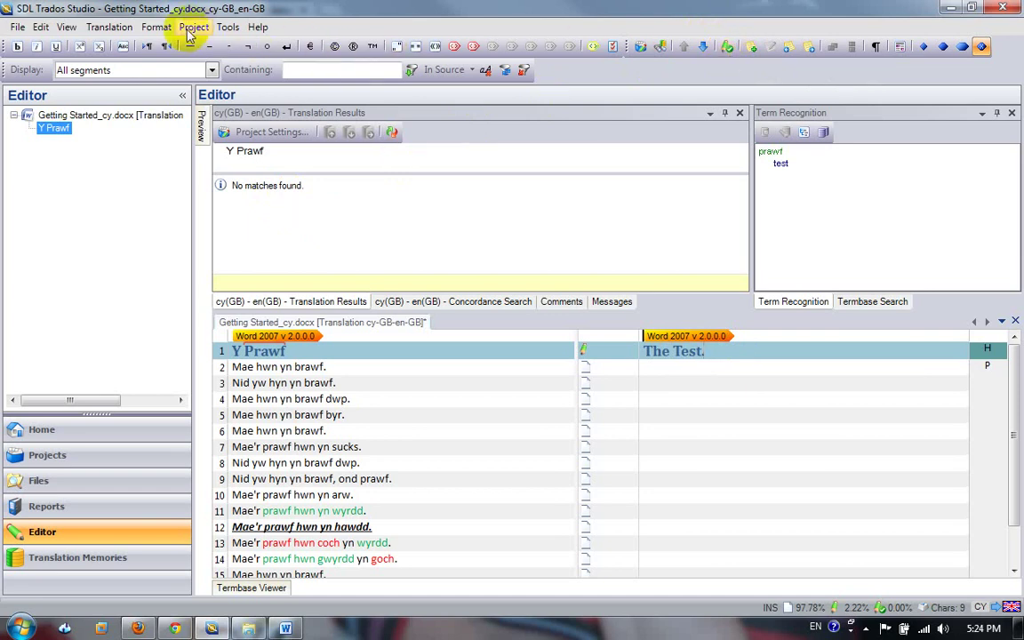
Confirm segment 1 as 'The Test.' and check its 100% context match from memory.
click(108, 27)
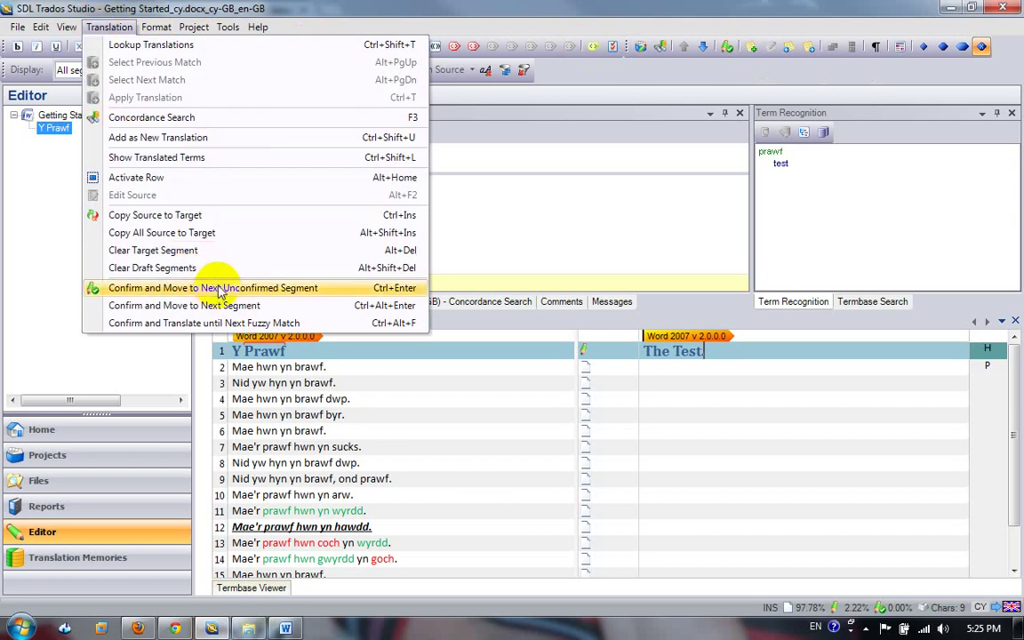
click(732, 351)
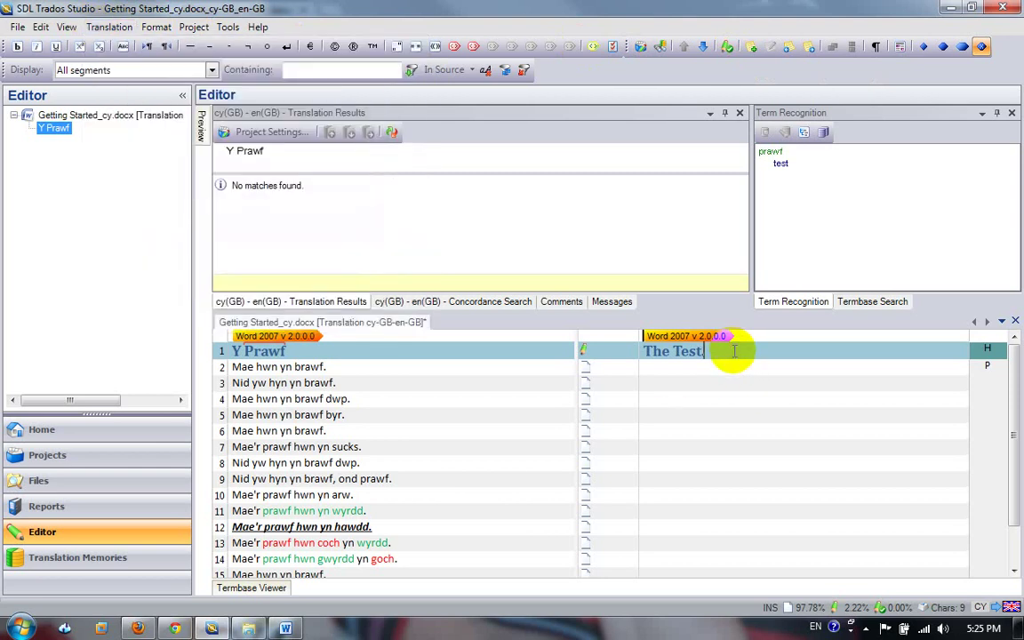
text(.)
key(ctrl+Return)
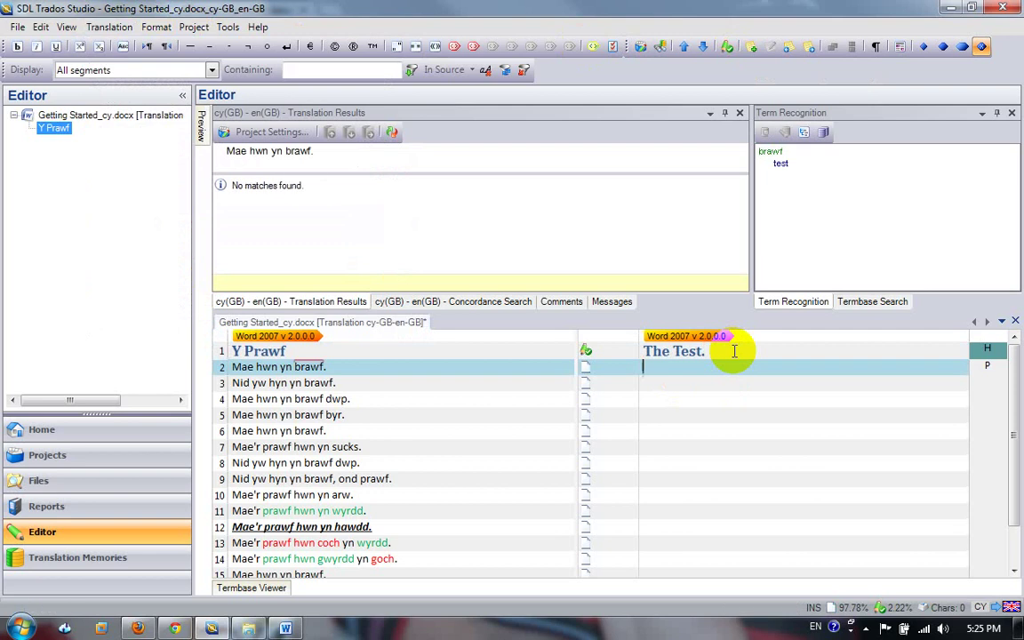
click(734, 351)
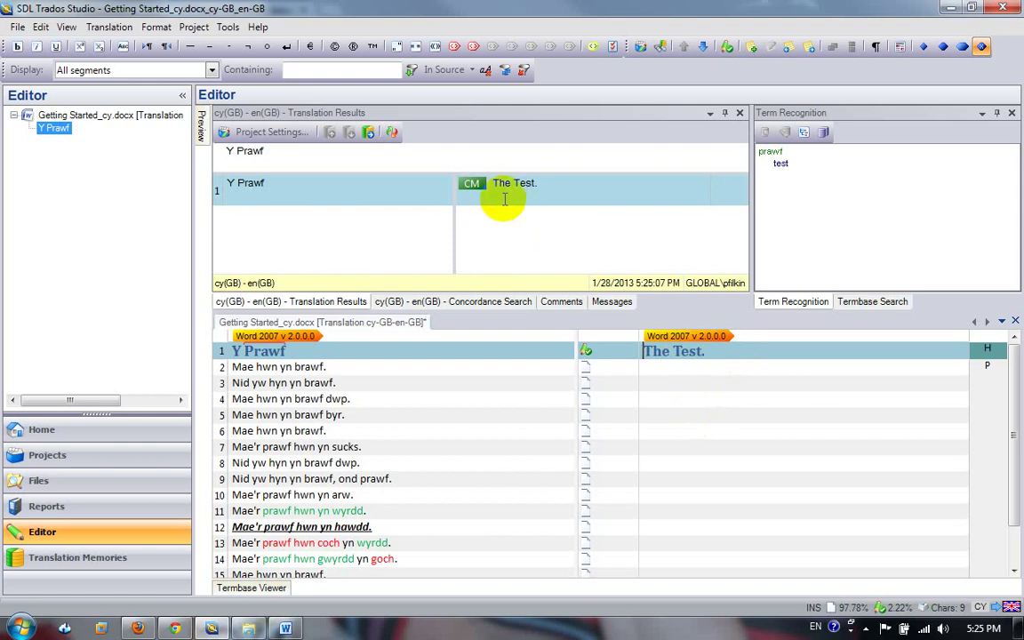
mouse_move(472, 191)
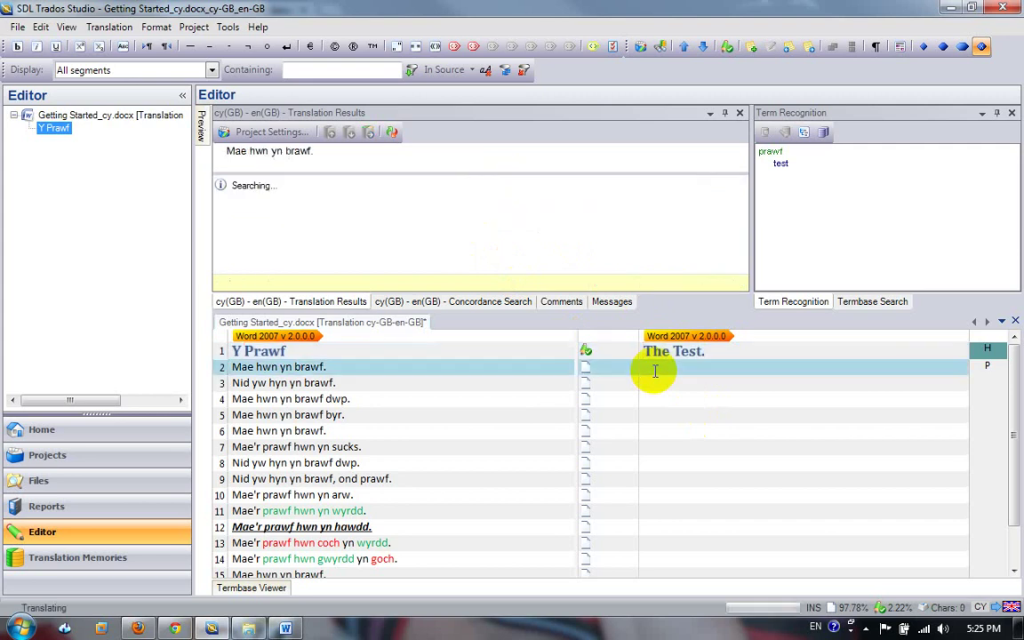
Translate and confirm segments 2 and 3 as 'This is a test.' and 'This is not a test.'.
text(This is a test.)
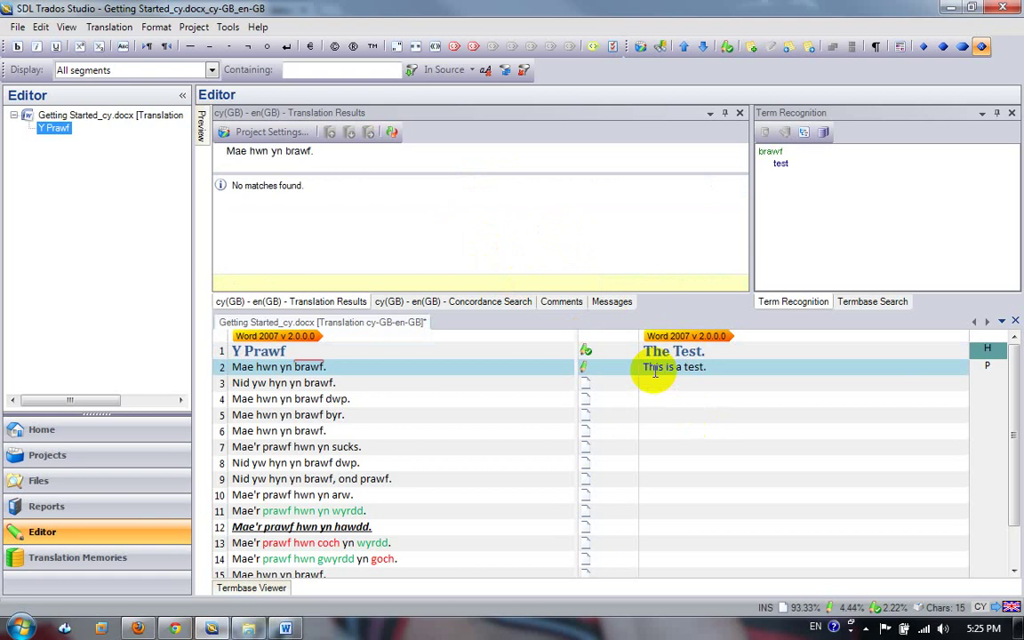
key(ctrl+Return)
text(This is)
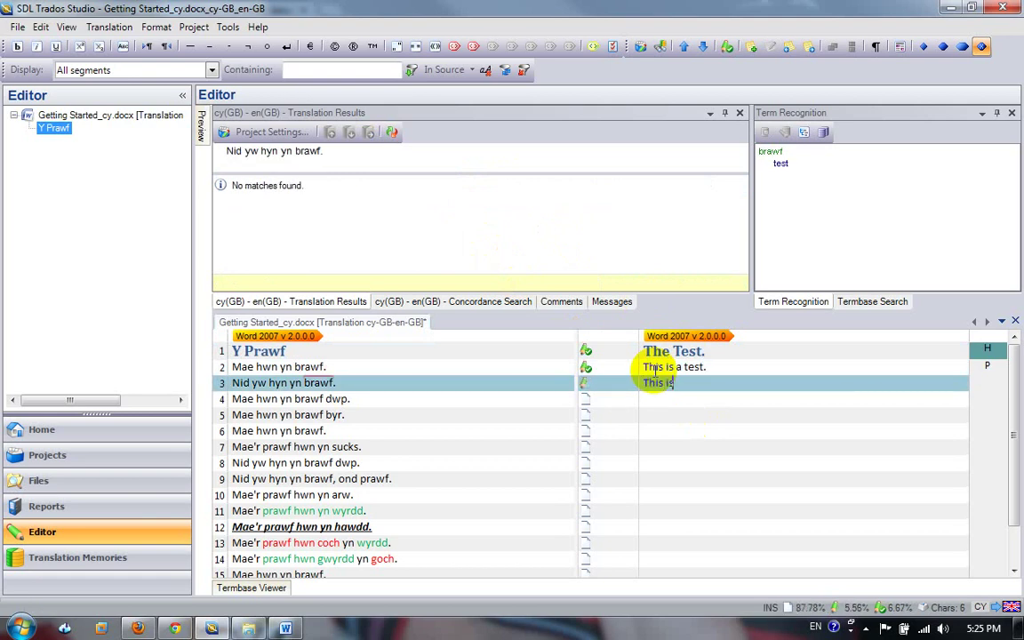
text( not a test)
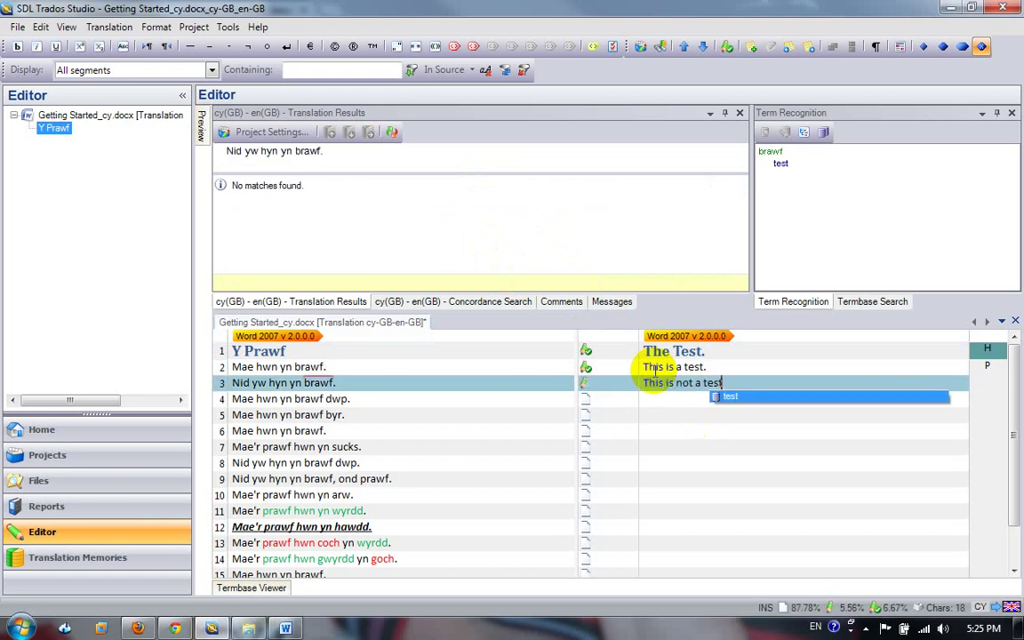
text(.)
key(ctrl+Return)
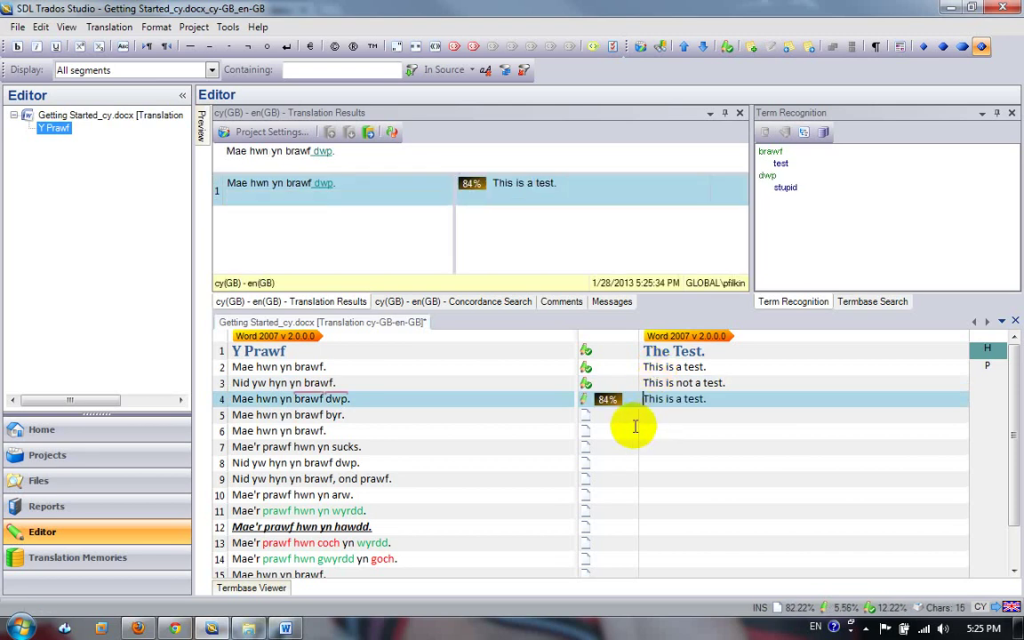
mouse_move(629, 417)
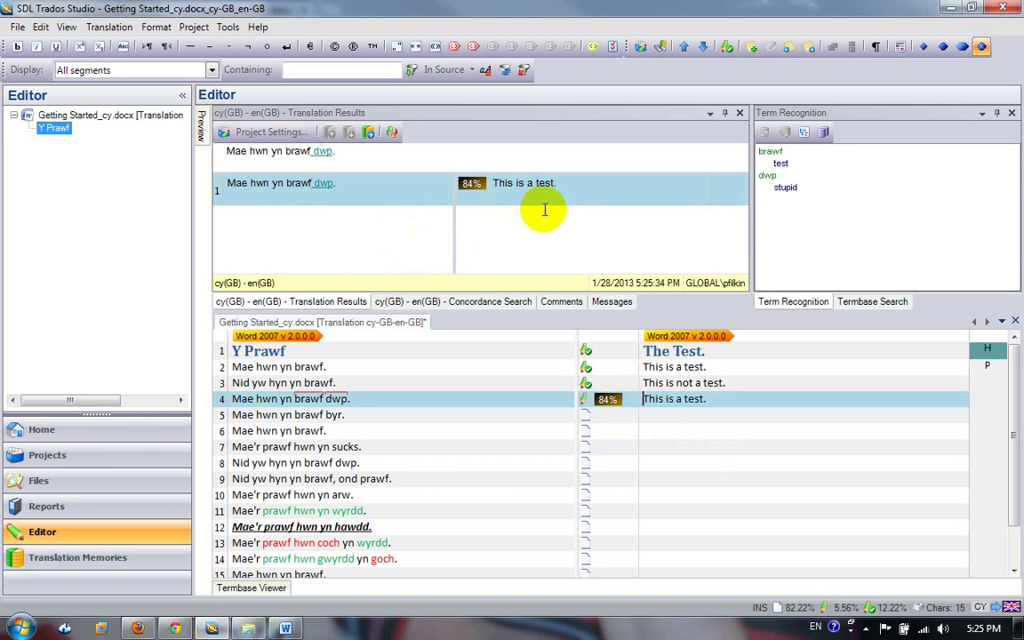
Insert the suggested term 'stupid' into segment 4 and confirm 'This is a stupid test.'.
click(685, 401)
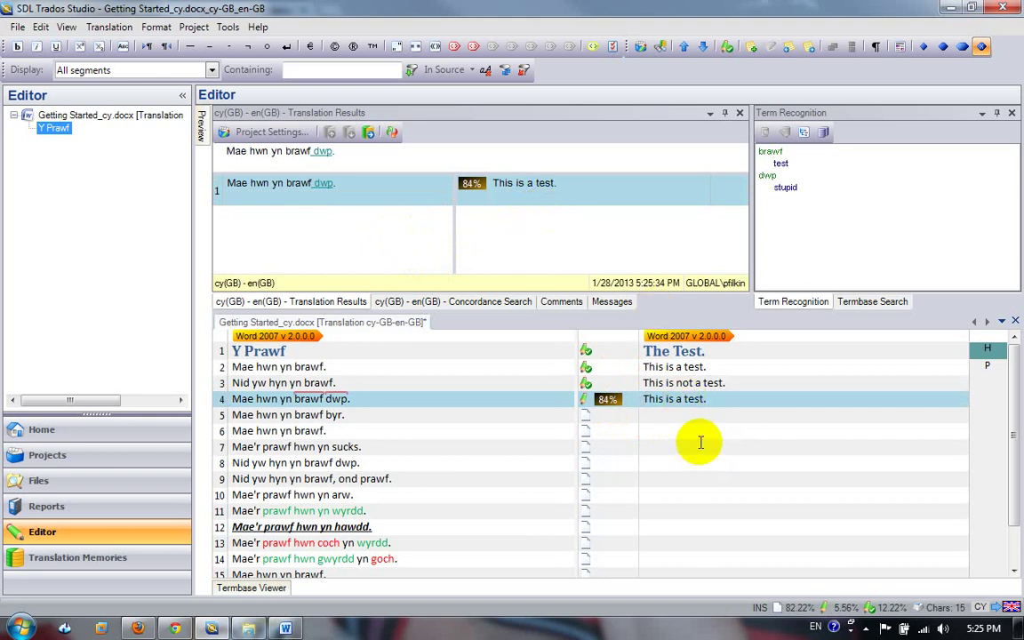
text(s)
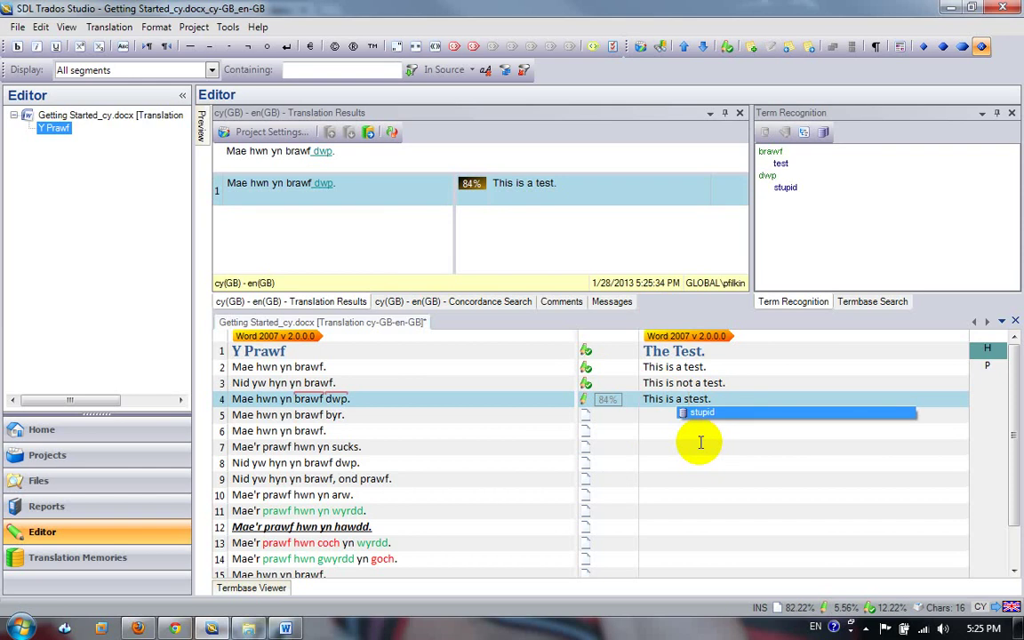
key(Return)
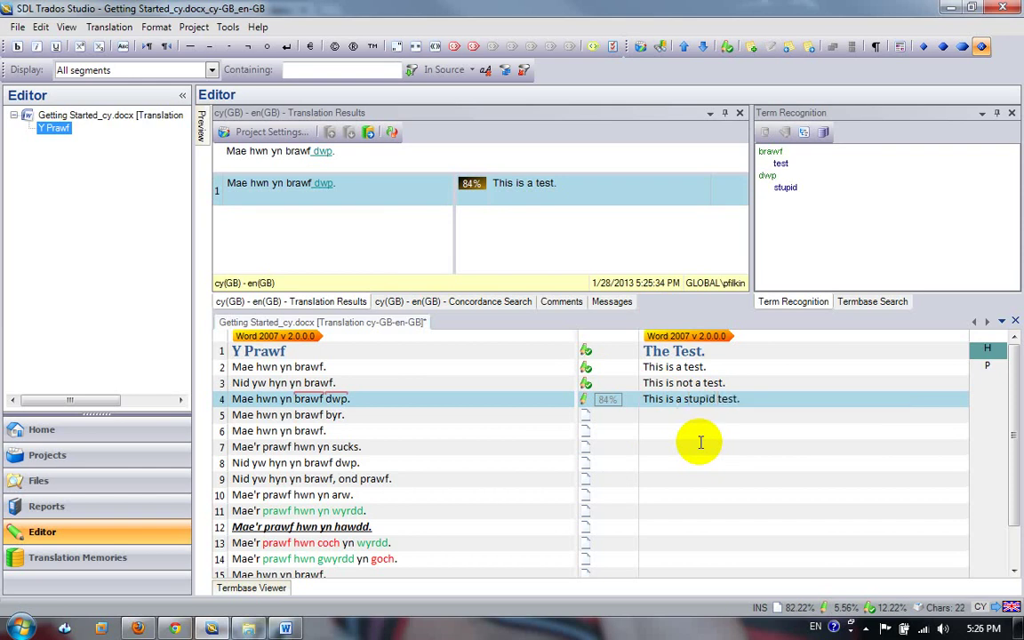
key(ctrl+Return)
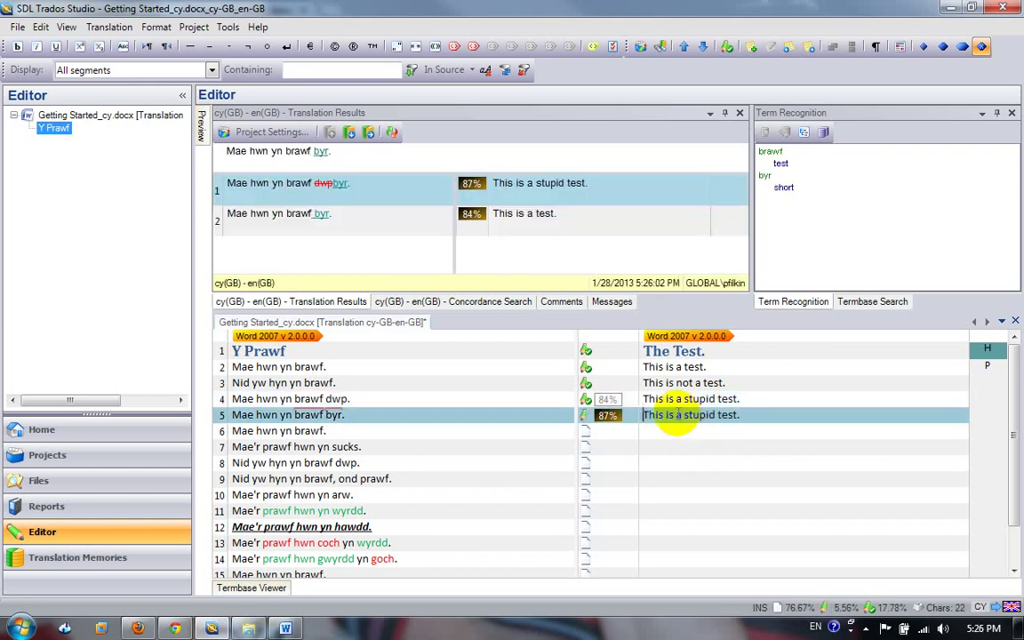
mouse_move(628, 396)
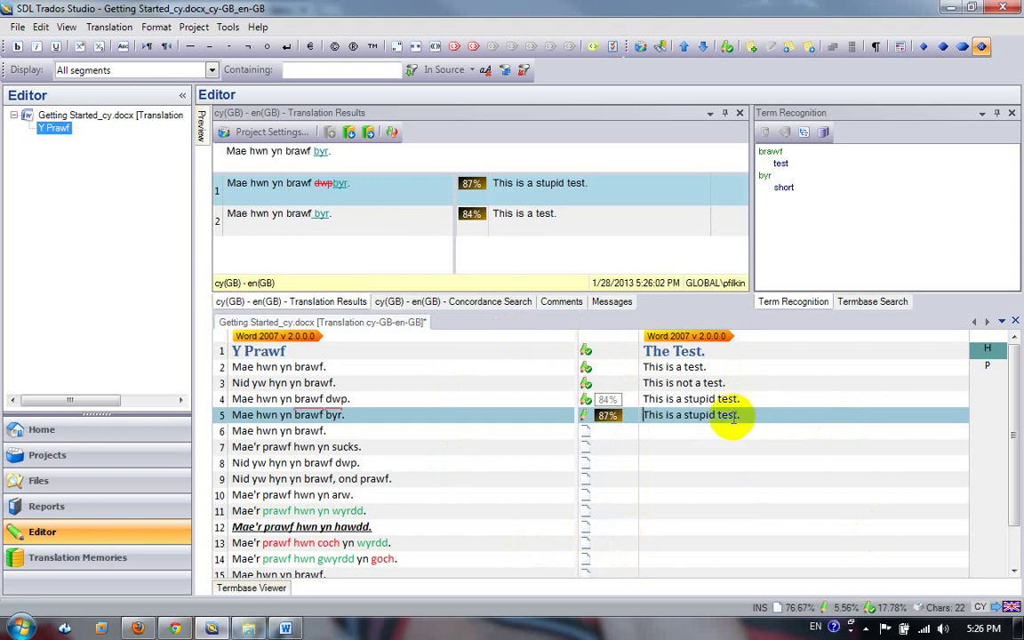
Replace 'stupid' with 'short' in segment 5 and confirm 'This is a short test.'.
double_click(700, 415)
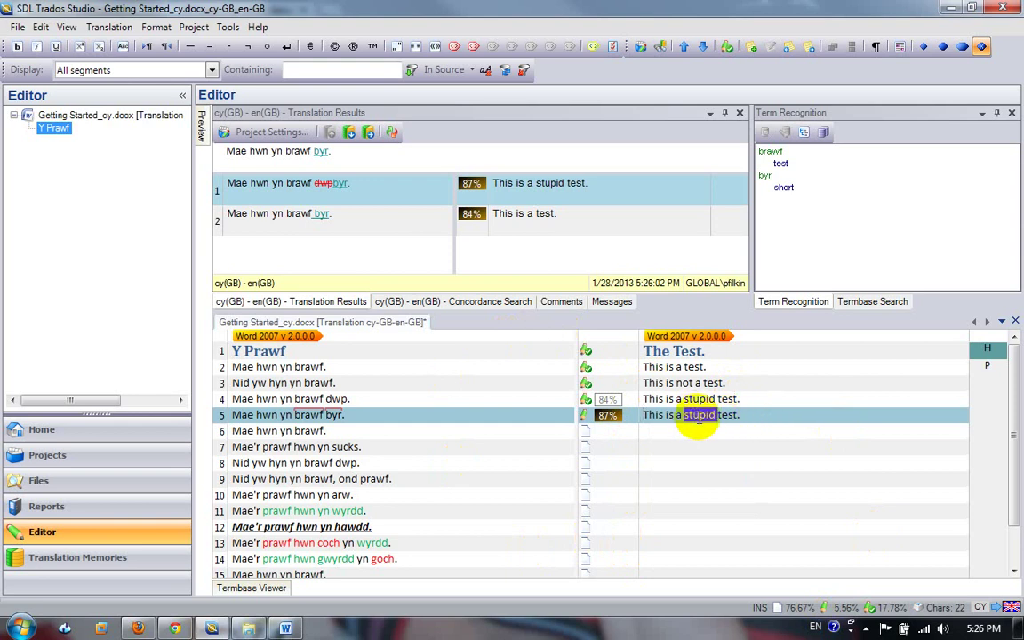
text(short)
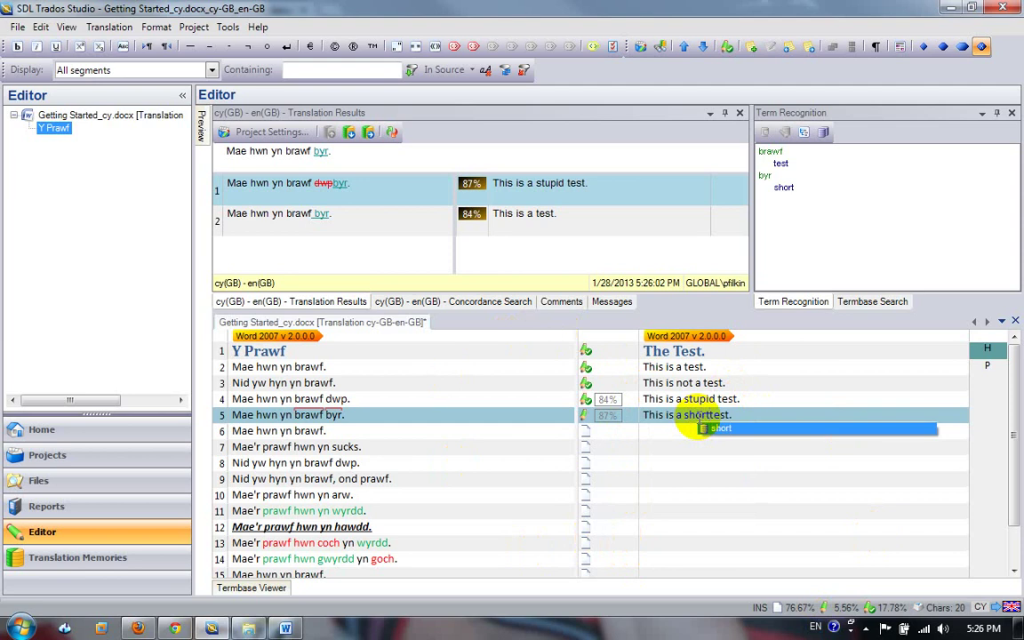
key(ctrl+Return)
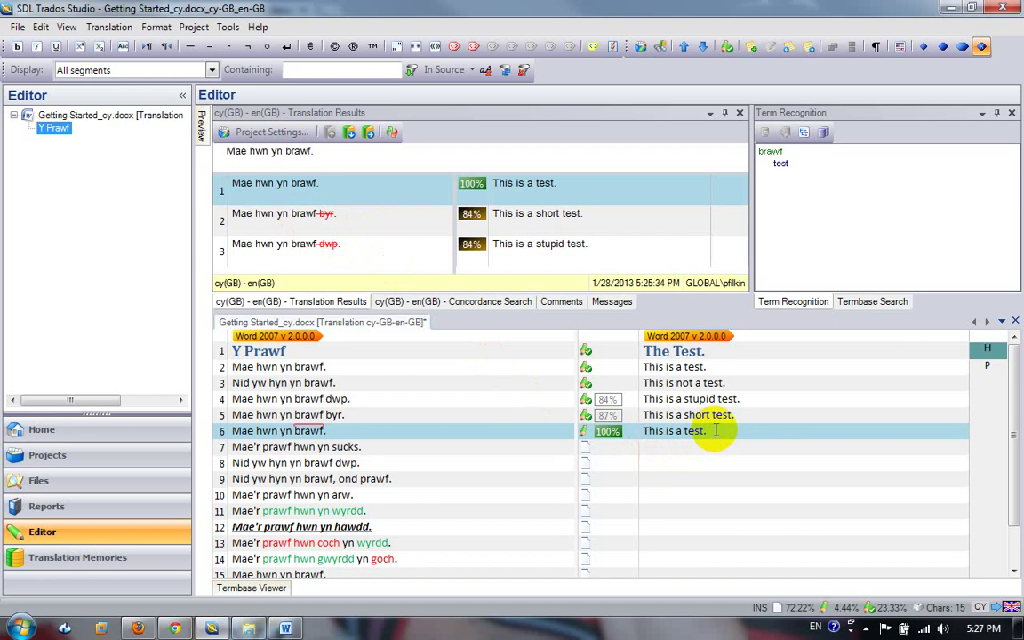
Cycle through segment 6's alternative matches, ending back on the 100% match 'This is a test.'.
key(ctrl+2)
key(ctrl+3)
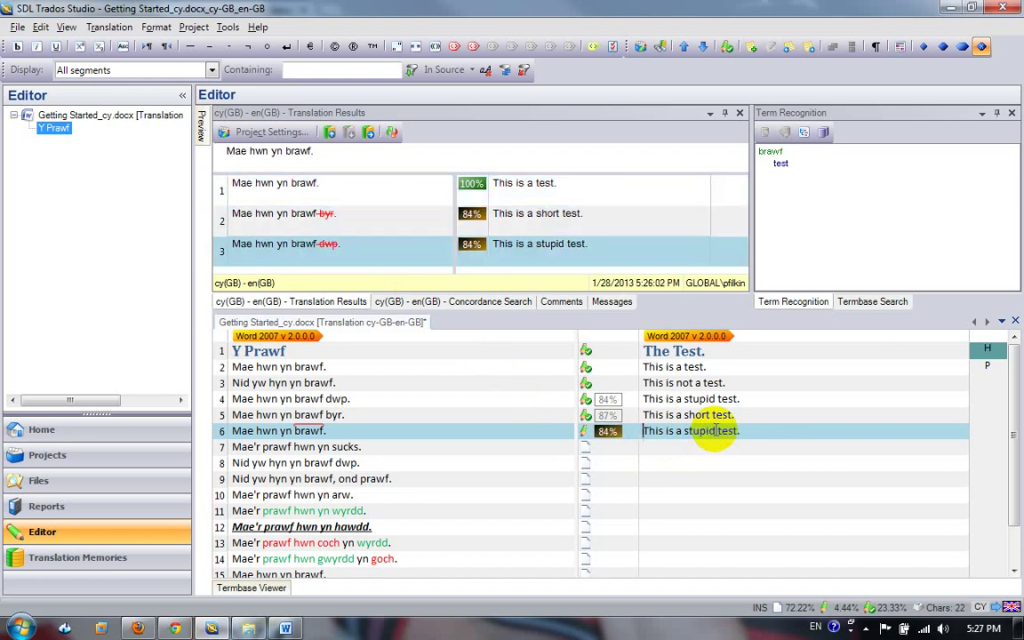
key(ctrl+2)
key(ctrl+1)
key(ctrl+2)
key(ctrl+3)
key(ctrl+2)
key(ctrl+1)
key(ctrl+2)
key(ctrl+3)
key(ctrl+2)
key(ctrl+1)
key(ctrl+2)
key(ctrl+3)
key(ctrl+2)
key(ctrl+1)
key(ctrl+2)
key(ctrl+3)
key(ctrl+2)
key(ctrl+1)
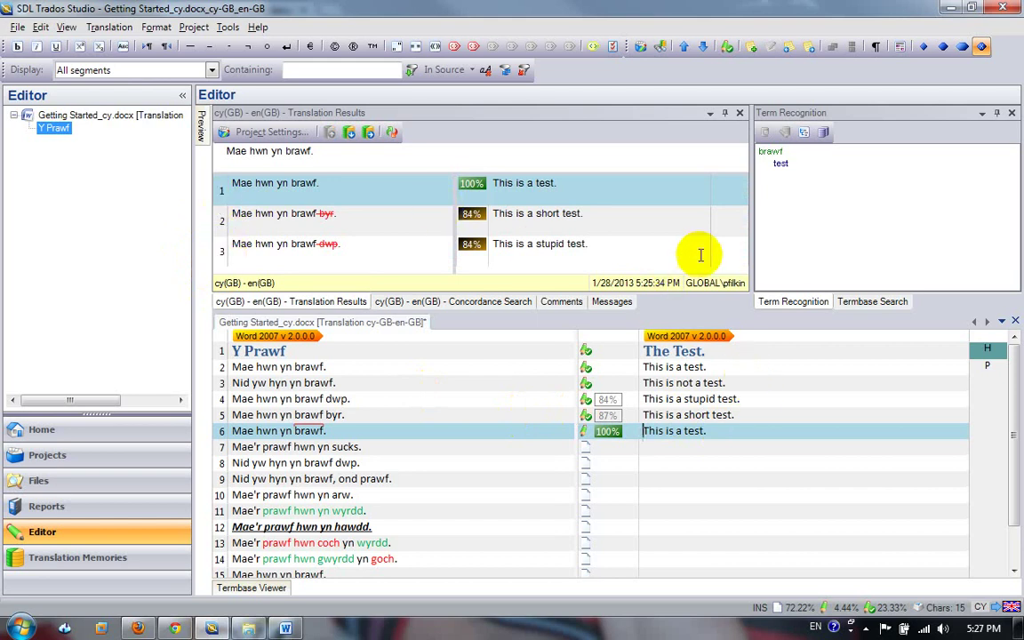
Review the short-test match and Translation menu, then confirm segment 6 as 'This is a test.'.
click(716, 222)
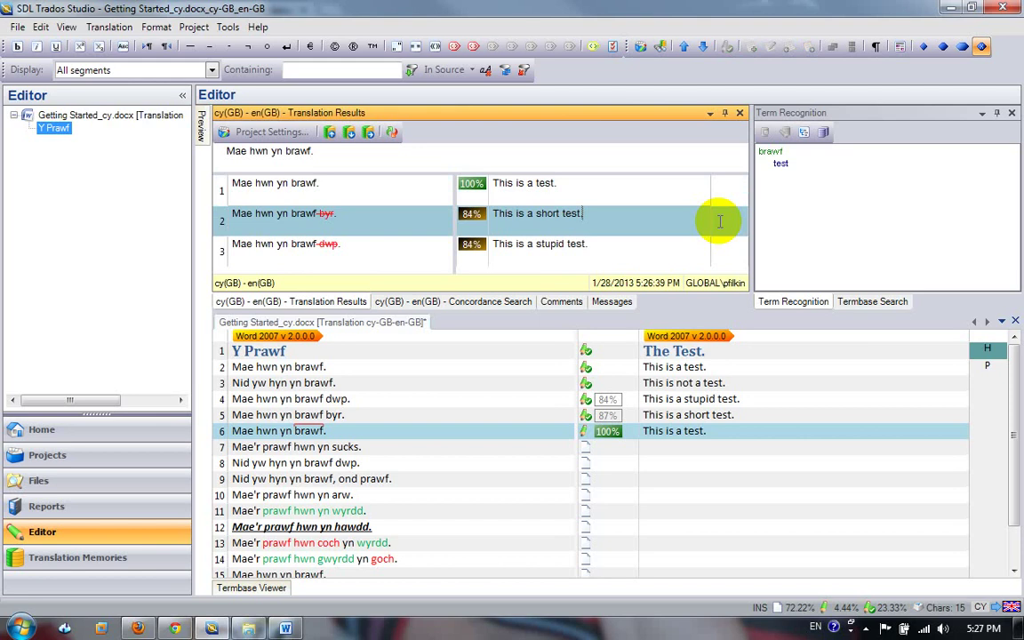
click(109, 28)
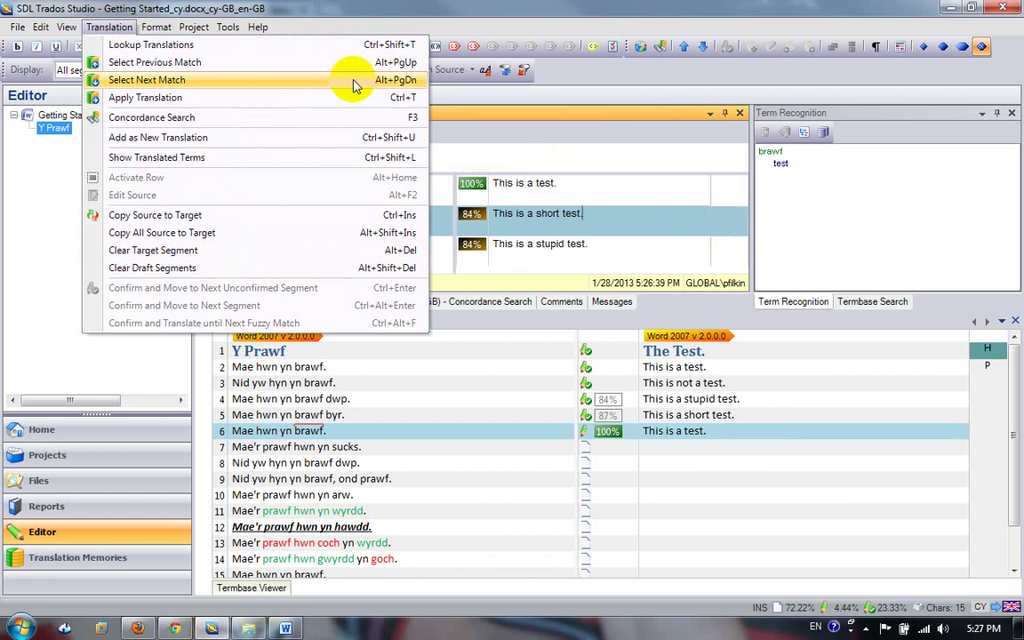
click(722, 429)
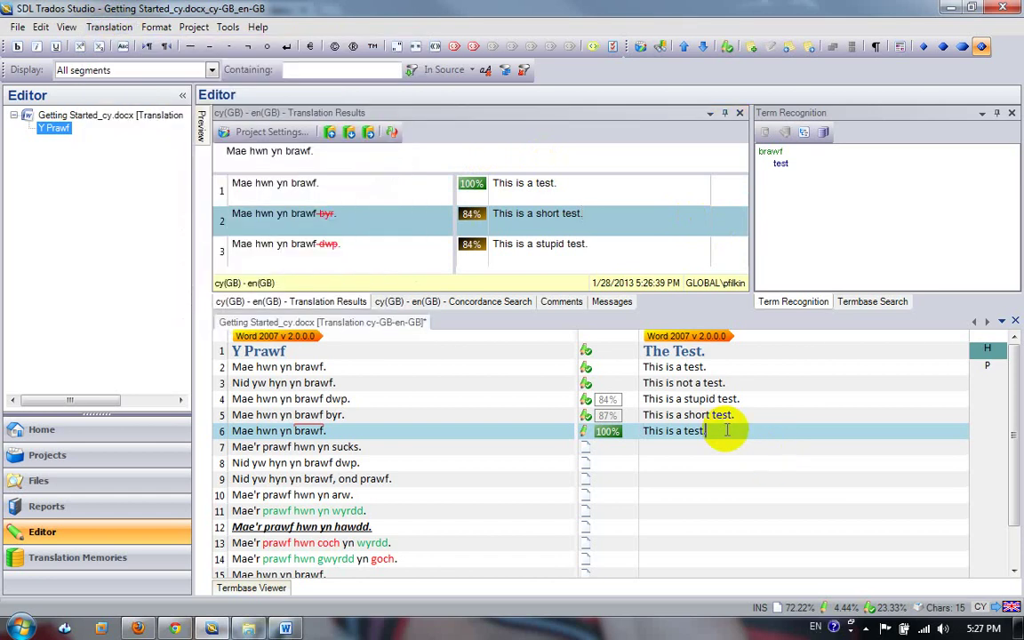
key(ctrl+Return)
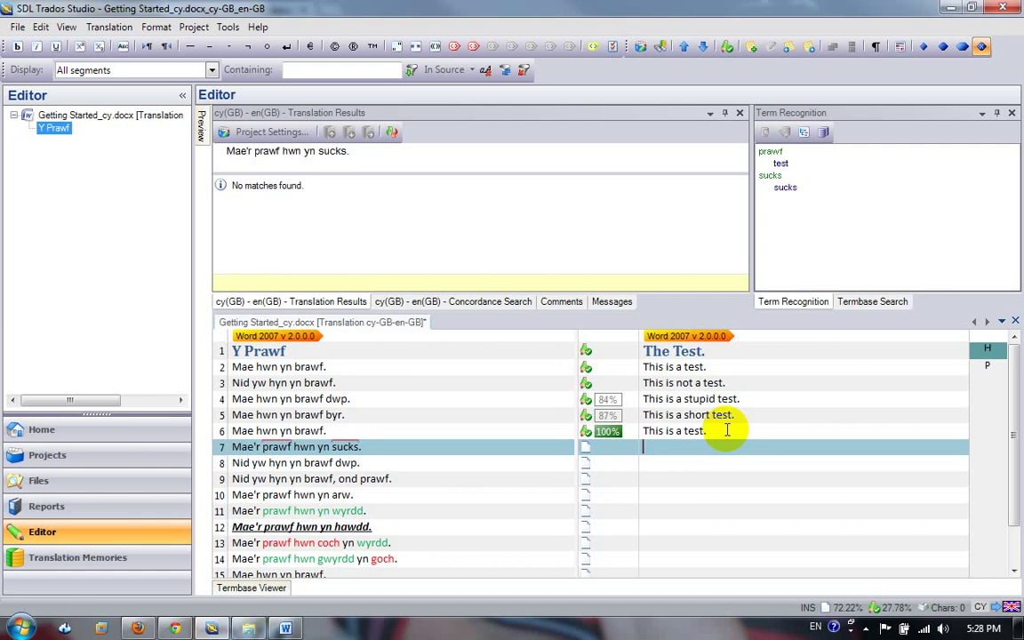
Confirm segment 7 as 'This test sucks.' and segment 8 as 'This is not a stupid test.'.
text(This test)
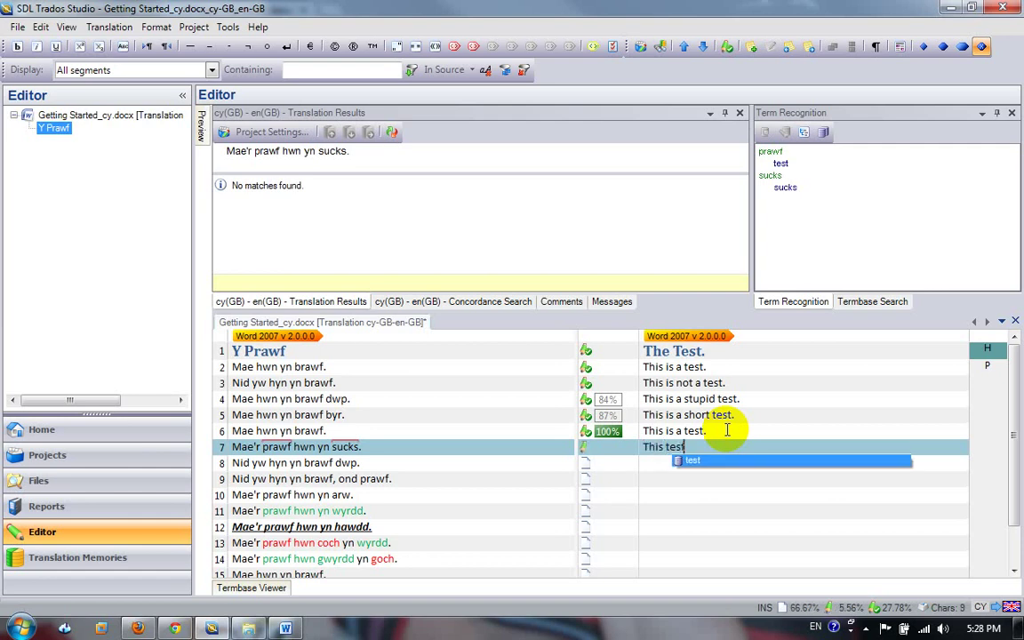
text( su)
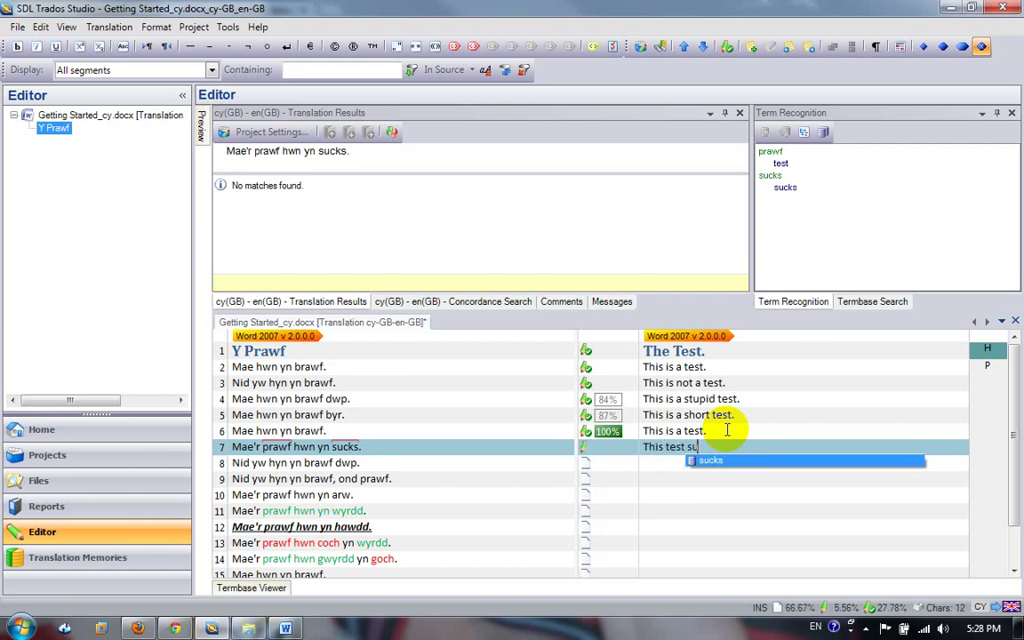
text(cks.)
key(ctrl+Return)
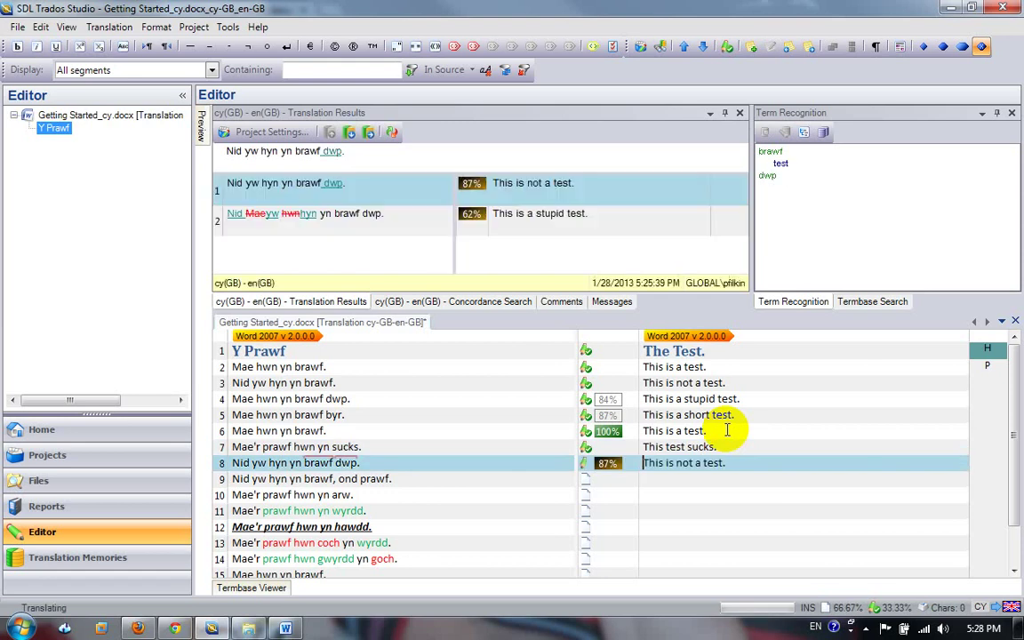
key(ctrl+Right)
key(ctrl+Right)
key(ctrl+Right)
key(ctrl+Right)
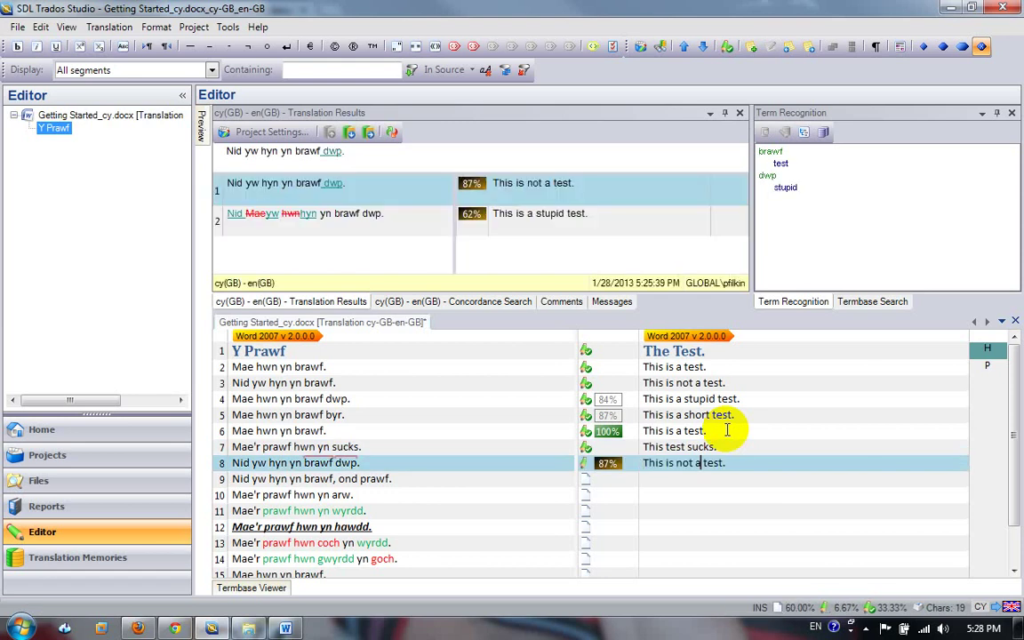
text(s)
key(Return)
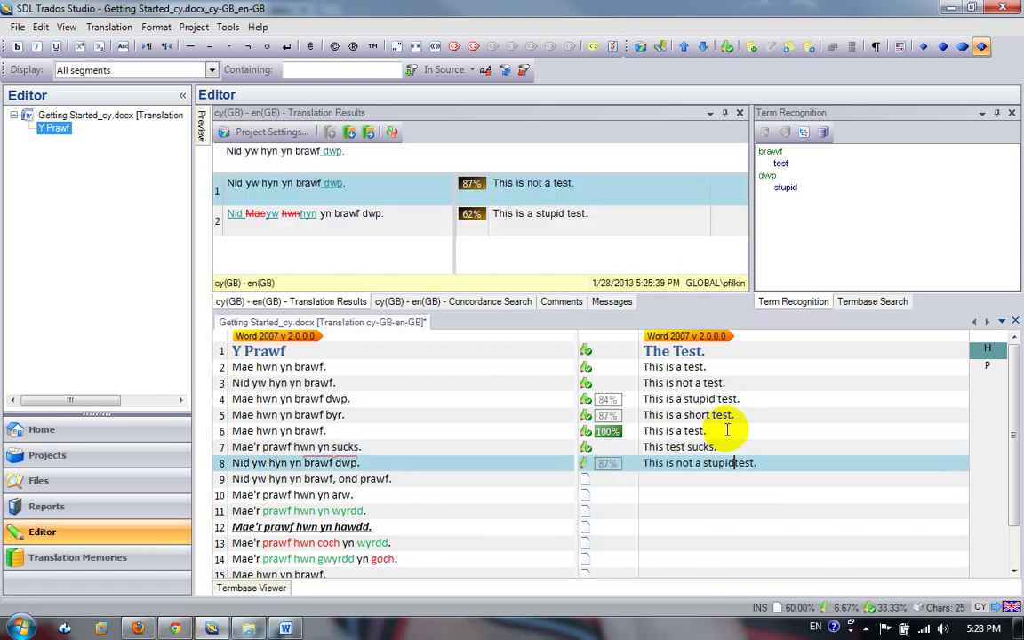
key(ctrl+Return)
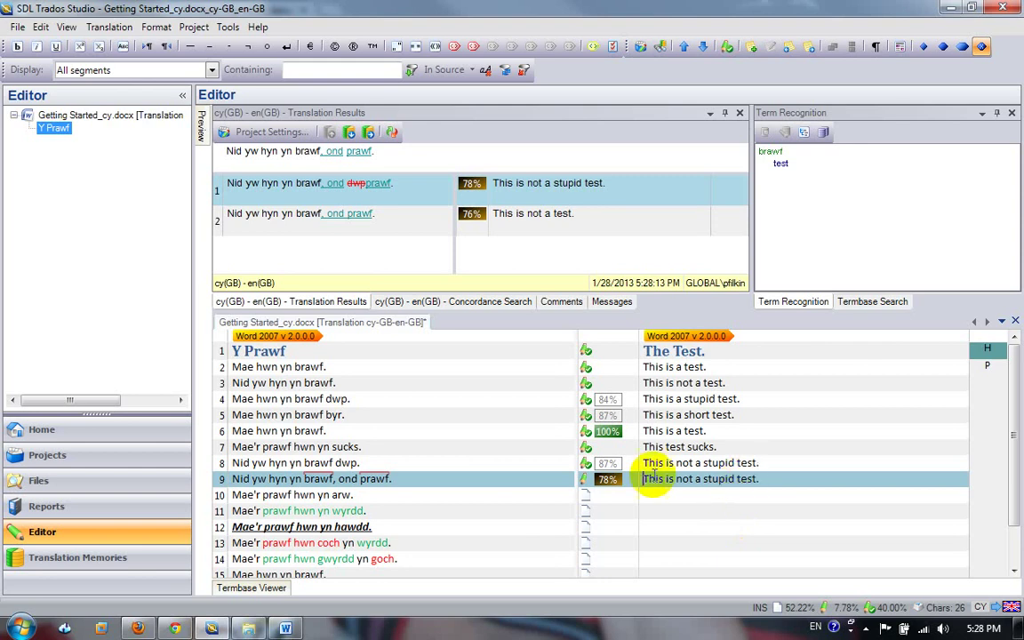
Run concordance searches for the source word 'prawf' and the target word 'test'.
double_click(376, 480)
key(F3)
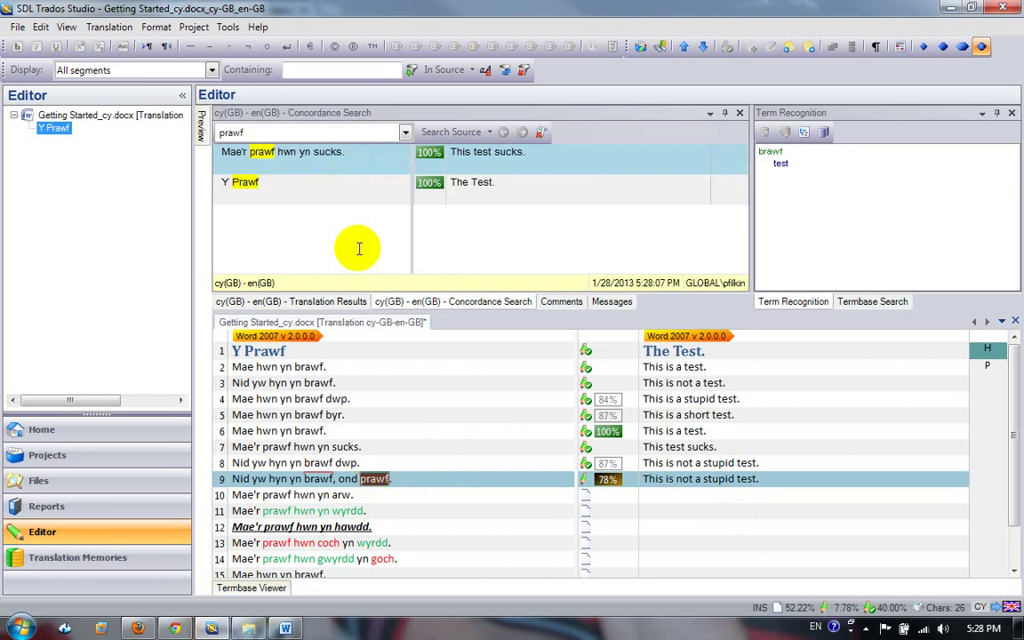
click(652, 479)
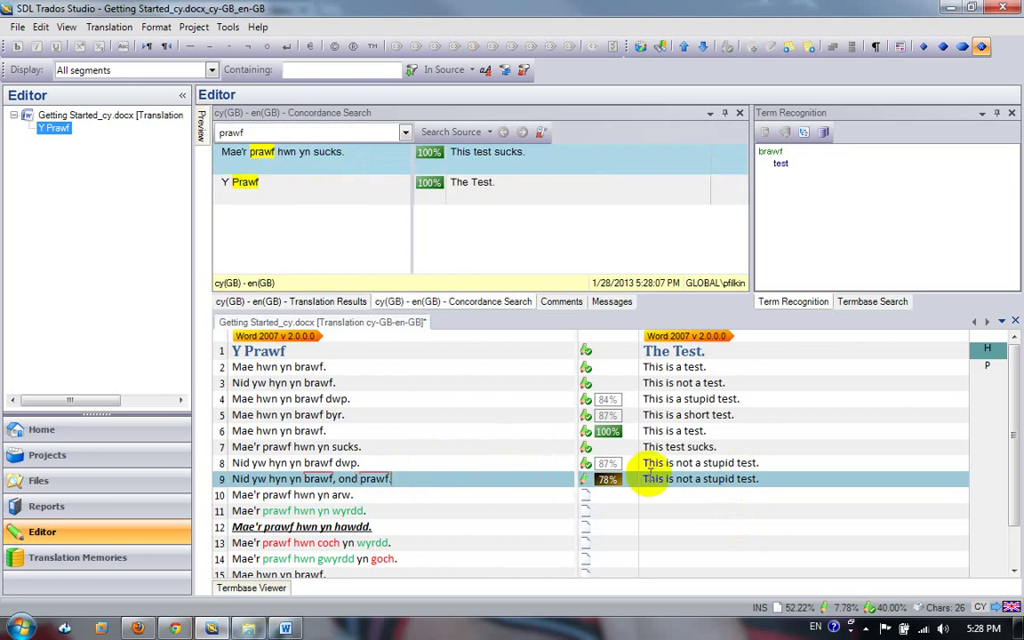
double_click(747, 479)
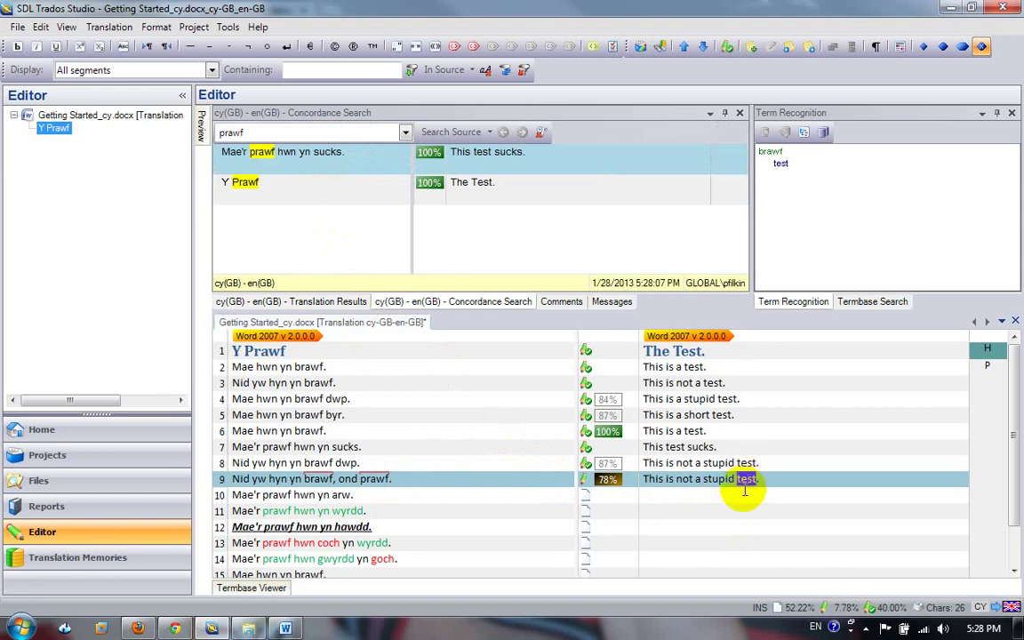
key(ctrl+shift+F3)
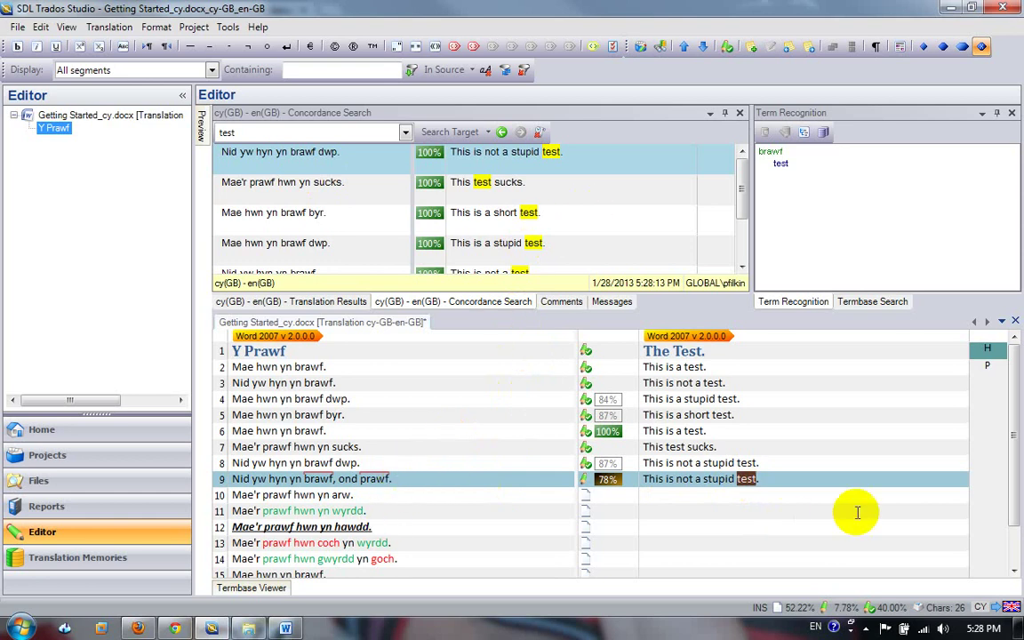
Reselect 'test' in segment 9's translation and view its editing menu, then dismiss it.
click(820, 486)
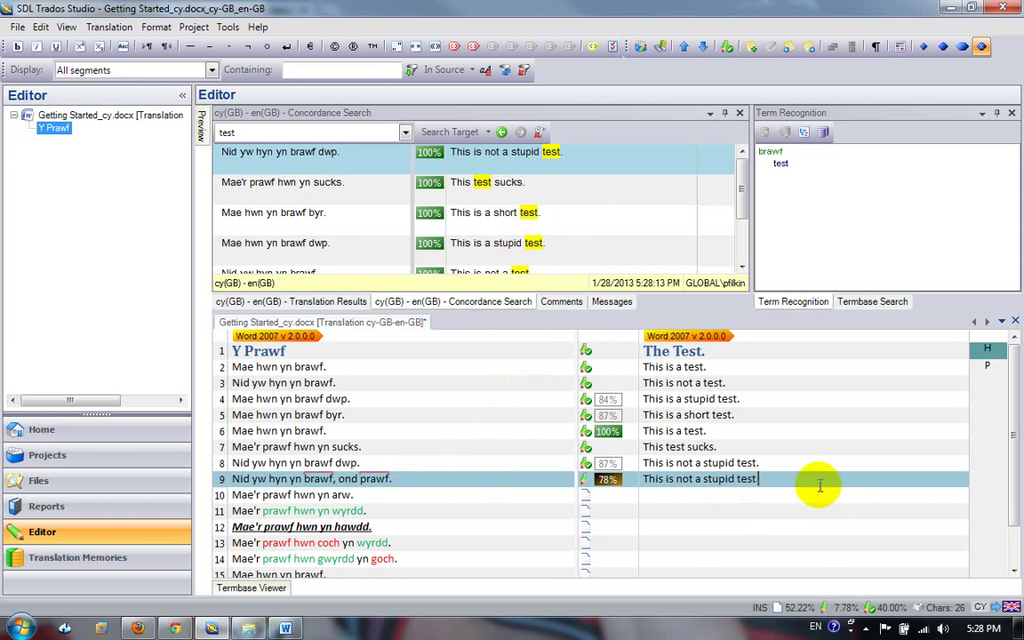
double_click(745, 478)
right_click(749, 478)
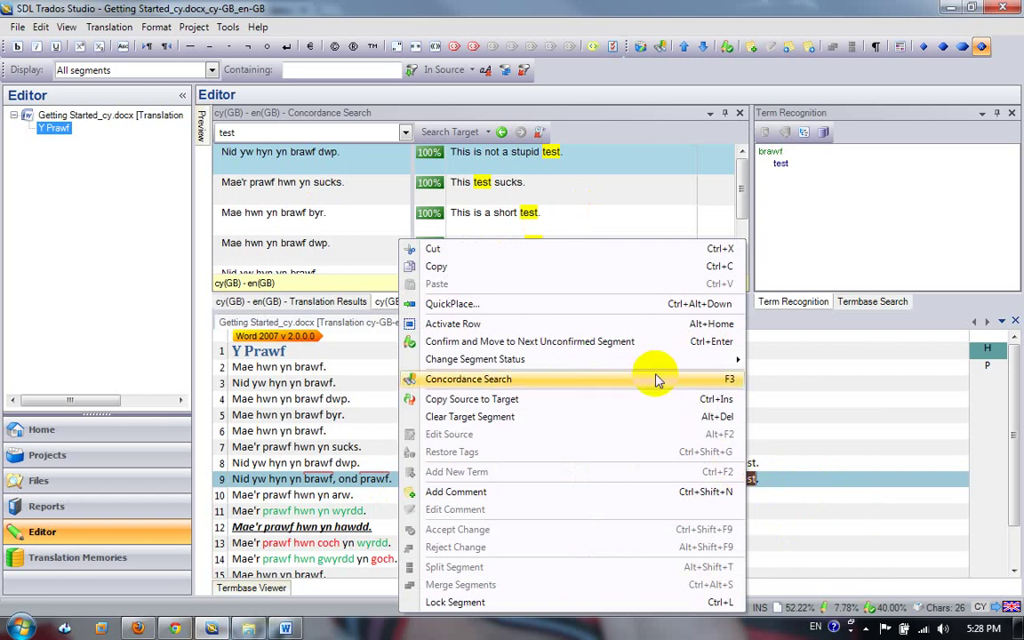
click(824, 473)
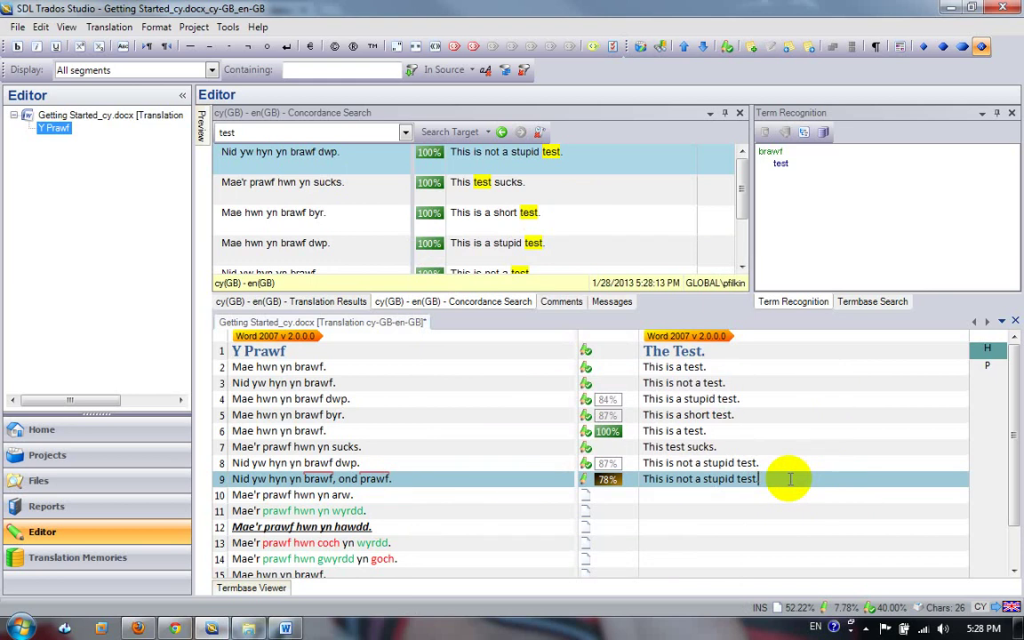
Change segment 9 to 'This is not a test, but a test.' and confirm it.
double_click(716, 479)
key(Delete)
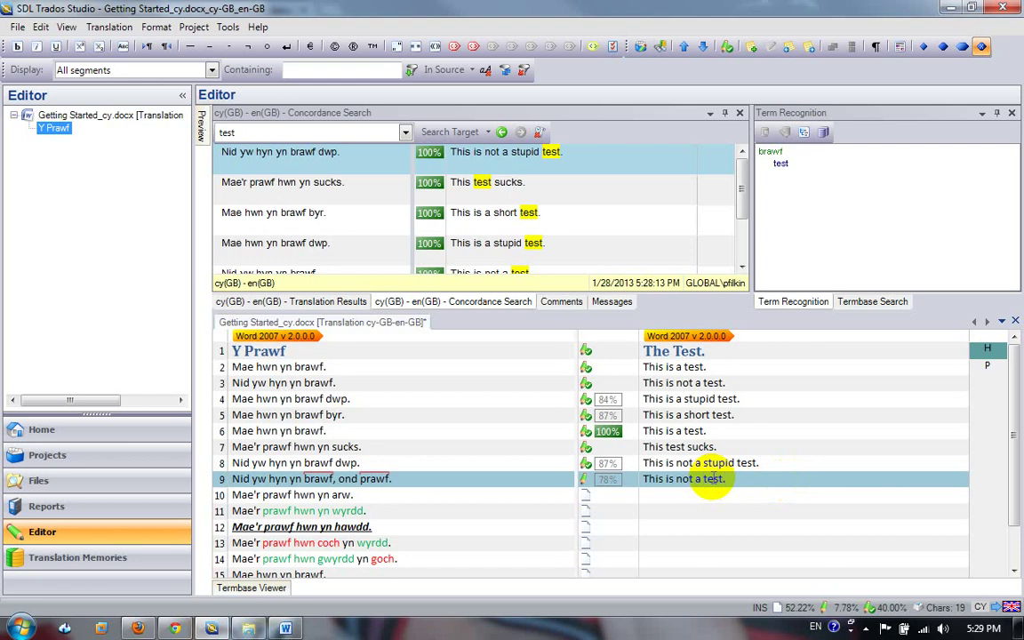
key(BackSpace)
text(, but a test.)
key(ctrl+Return)
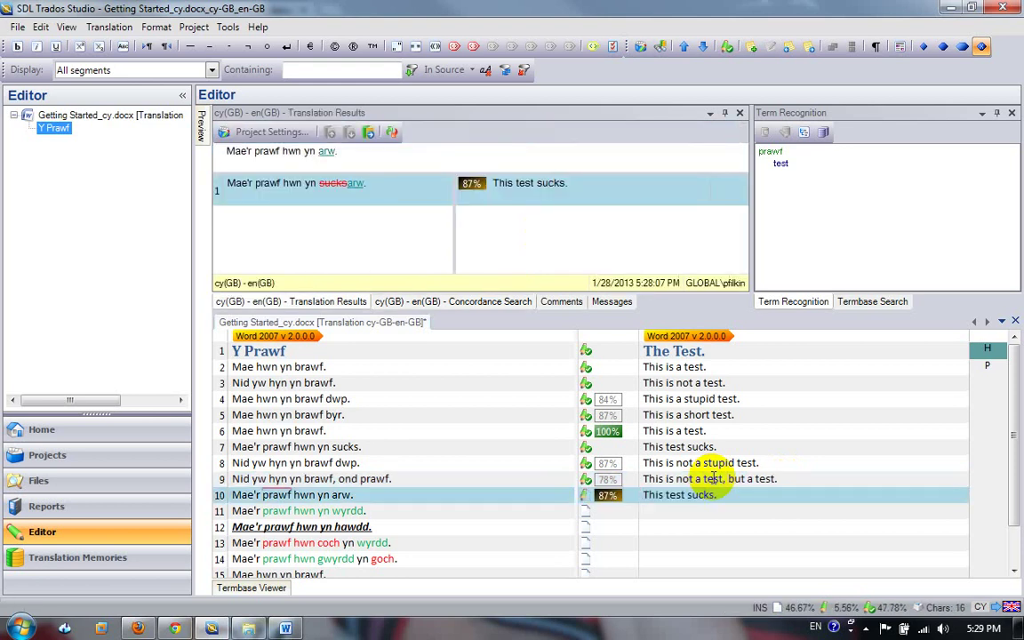
Change segment 10 to end with 'is rough.' and confirm it.
key(BackSpace)
key(BackSpace)
key(BackSpace)
key(BackSpace)
key(BackSpace)
key(BackSpace)
text(is rough.)
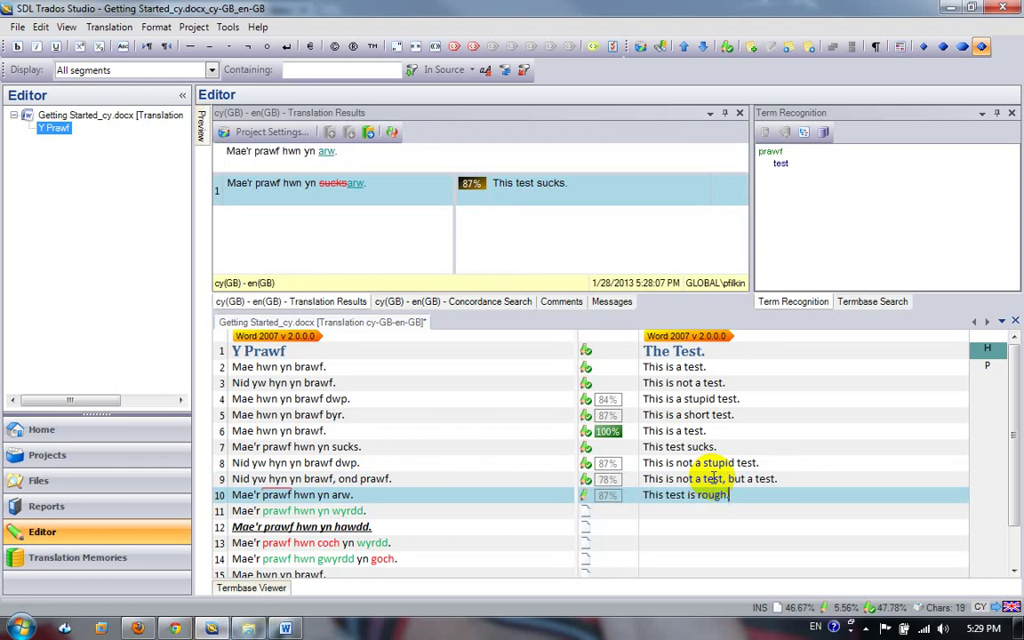
key(ctrl+Return)
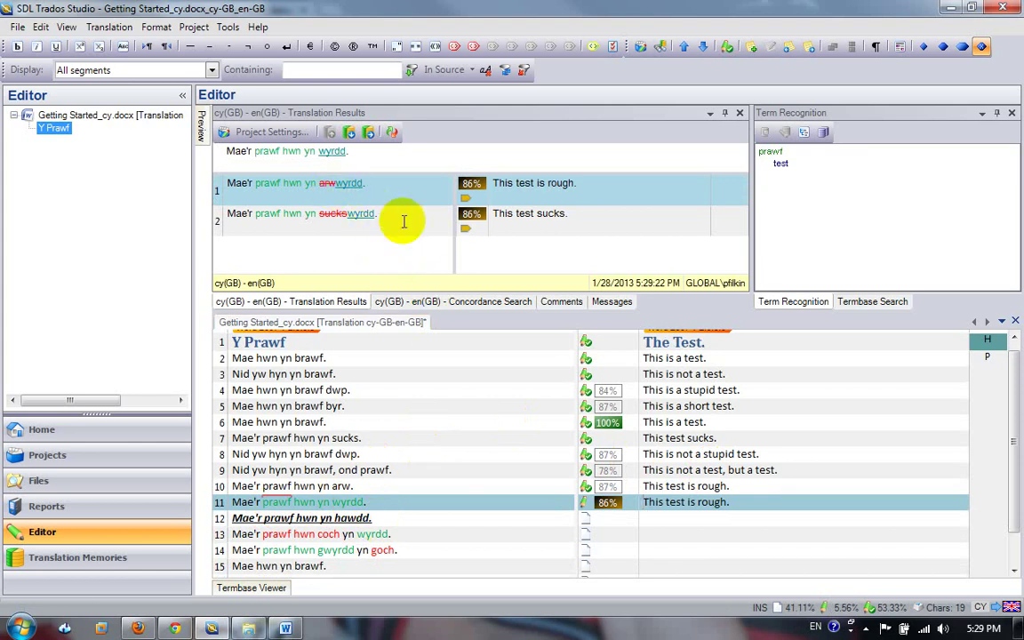
mouse_move(464, 199)
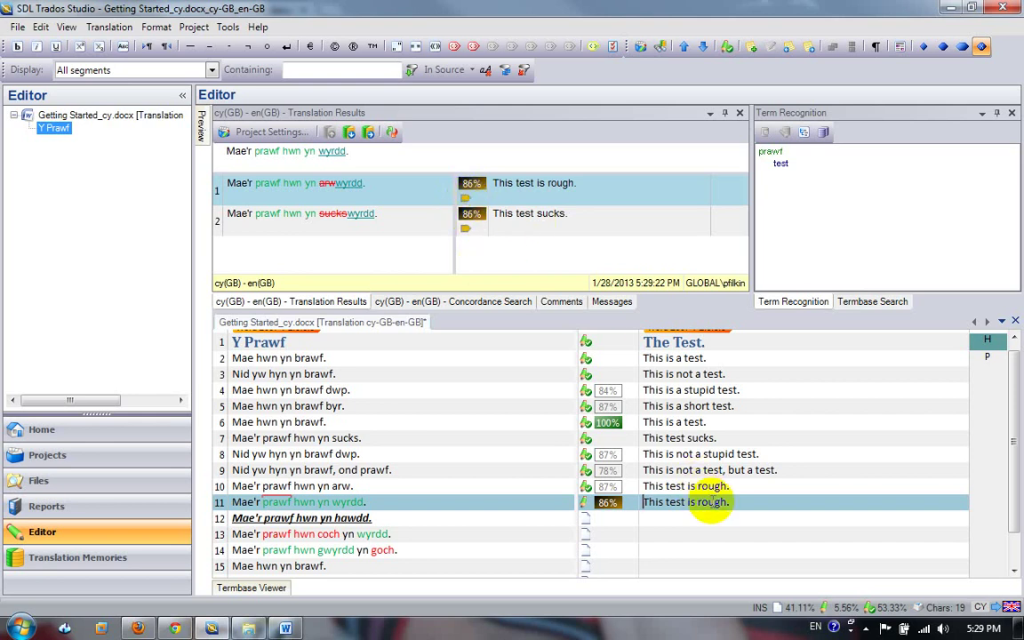
Replace 'rough' with 'green' in segment 11, apply the source's green formatting to 'test is green', and confirm.
double_click(709, 504)
text(green)
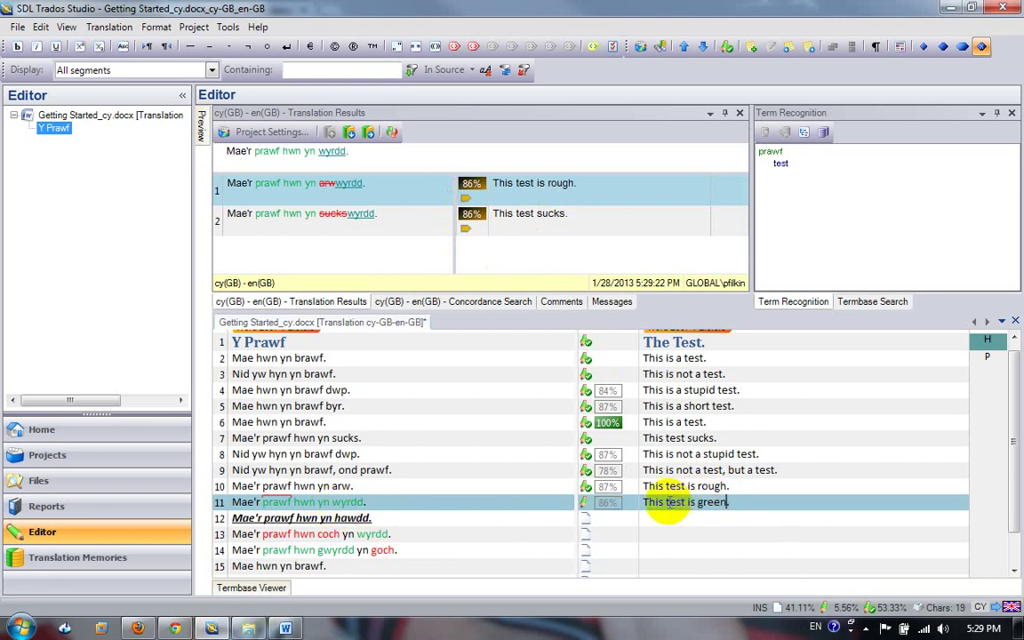
drag(666, 503, 725, 504)
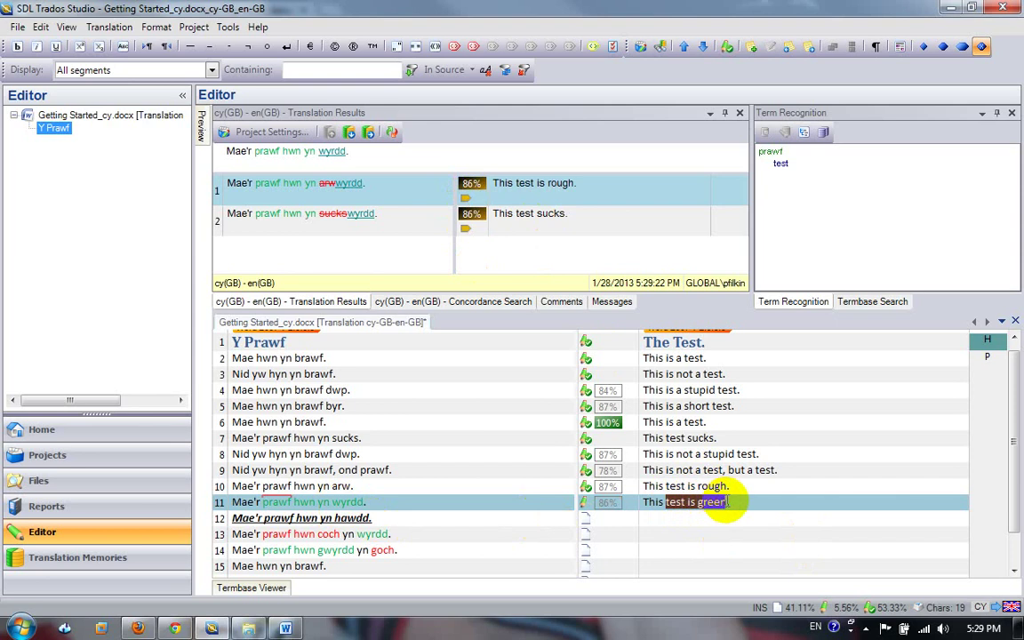
key(ctrl+comma)
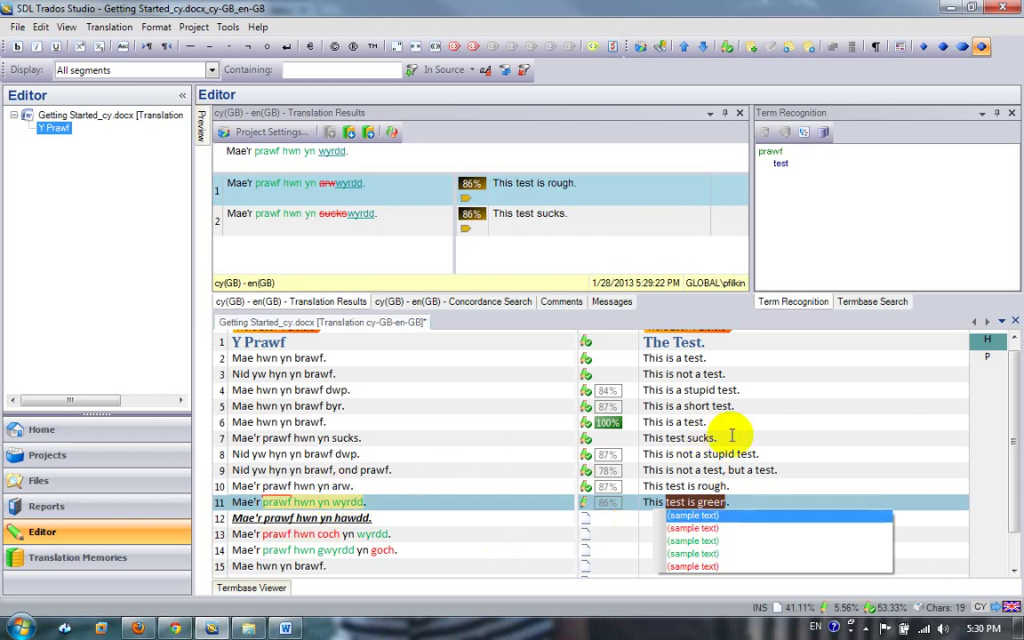
key(Return)
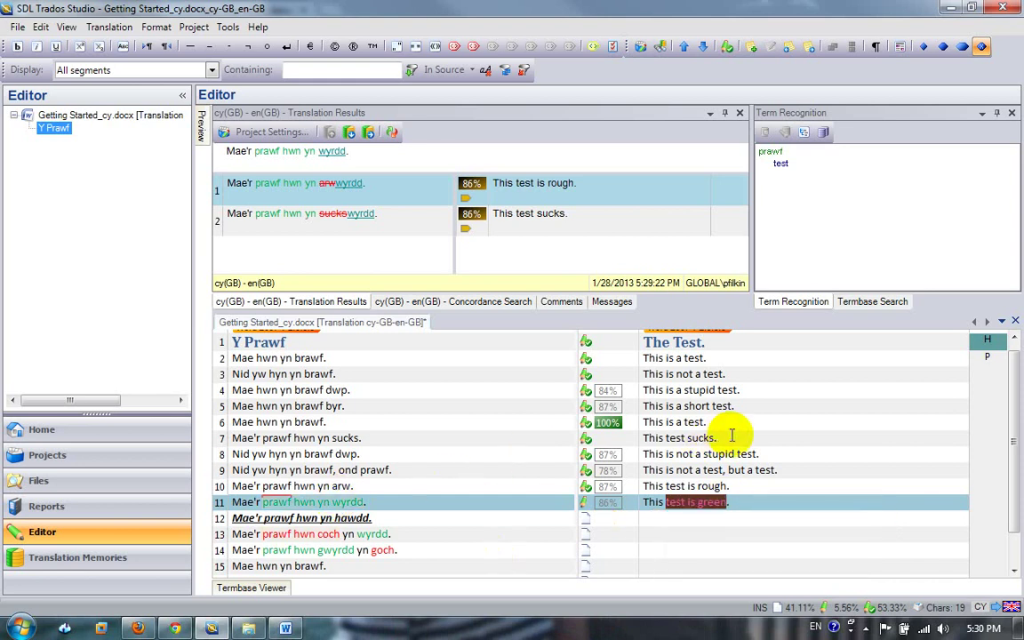
click(782, 501)
text(.)
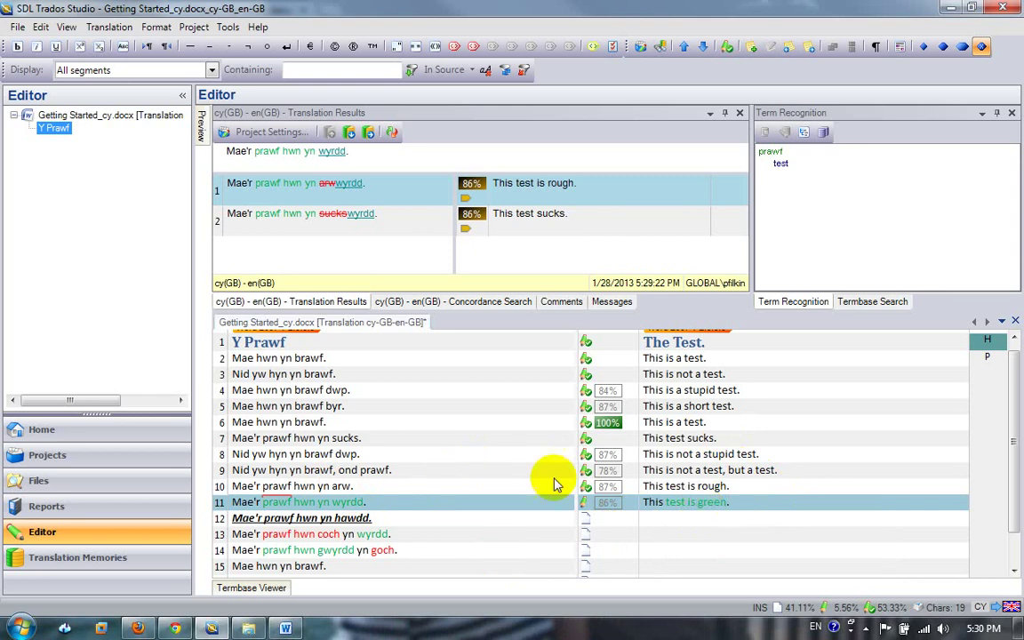
text(.)
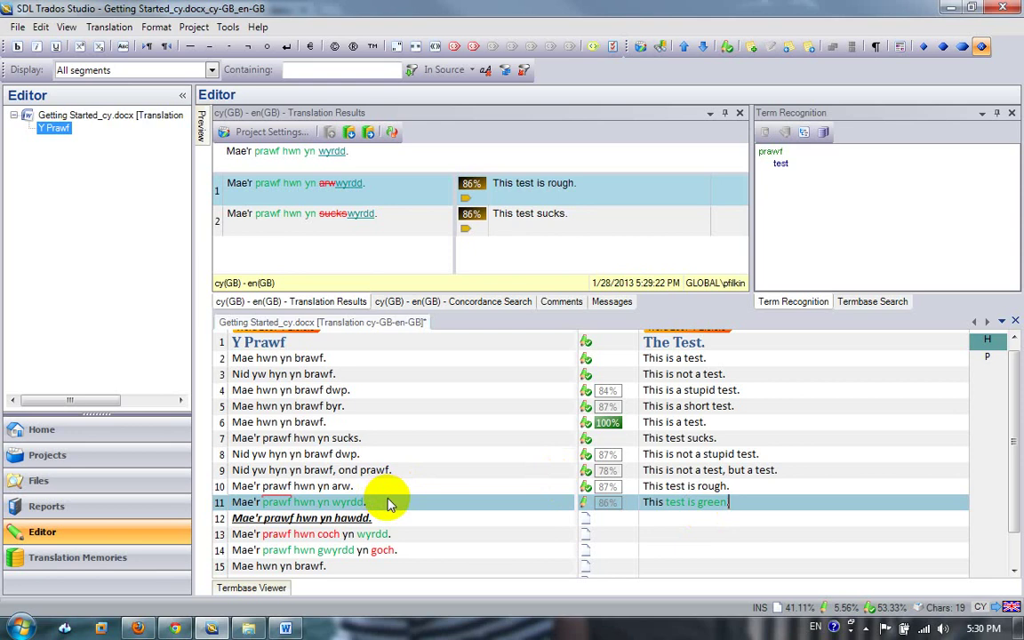
key(ctrl+Return)
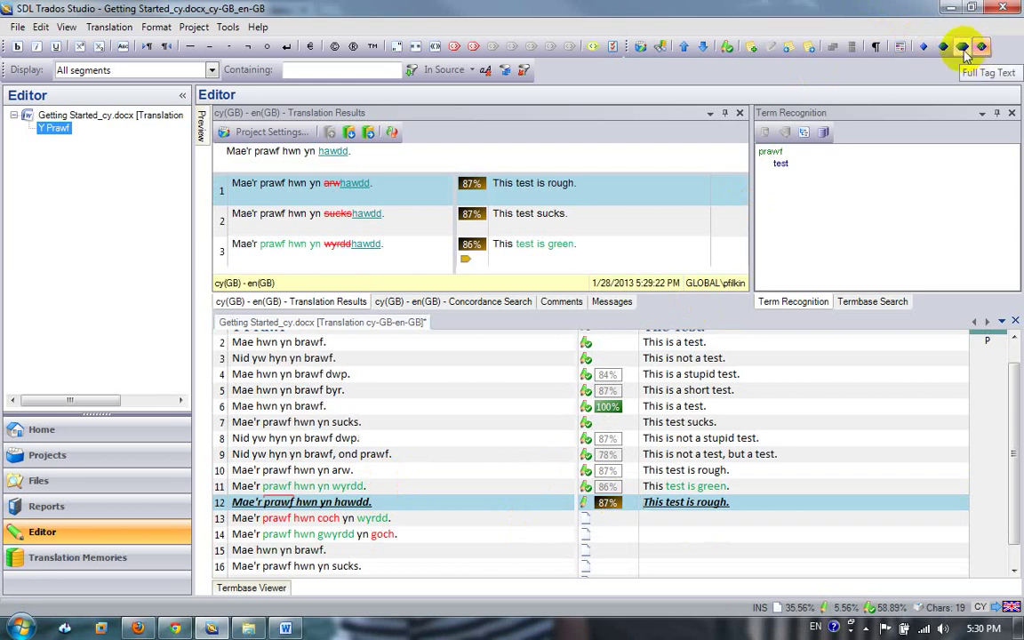
Show formatting tags, trying the full-text, partial-text, no-text and tag-ID display modes.
click(901, 47)
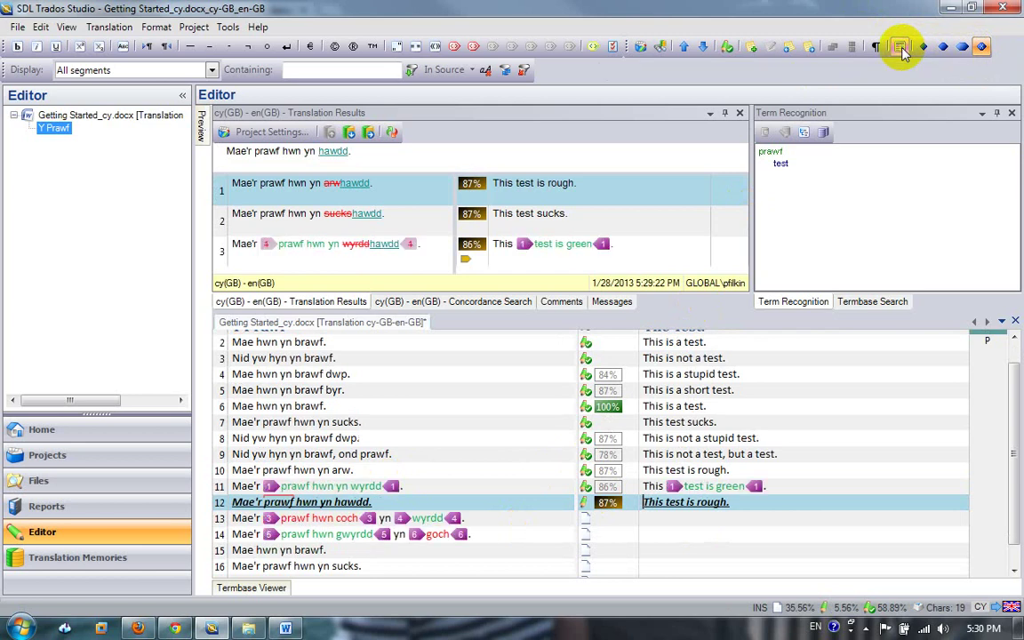
click(964, 49)
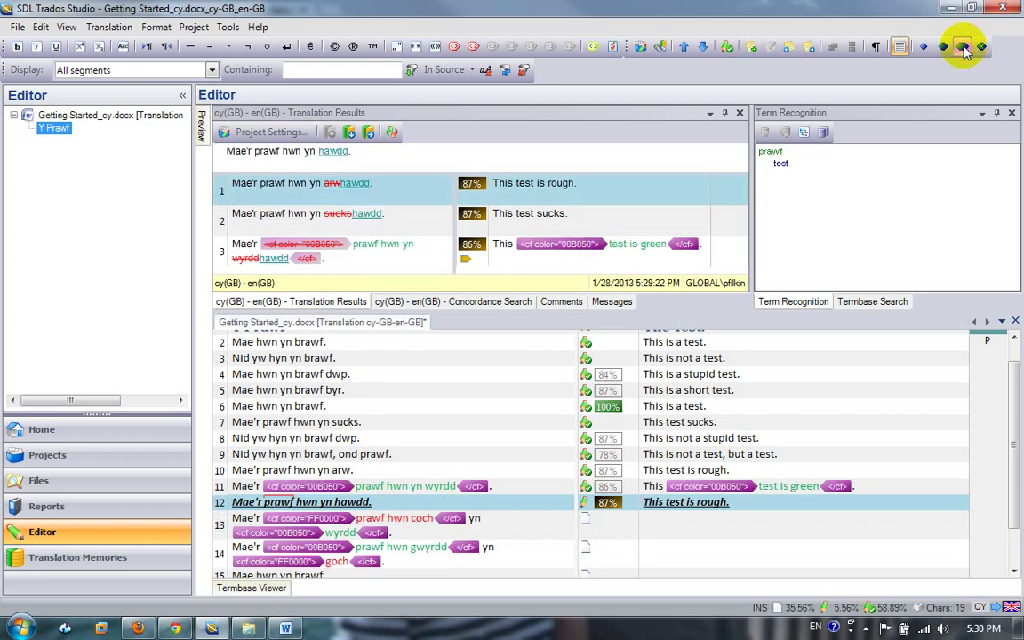
click(944, 47)
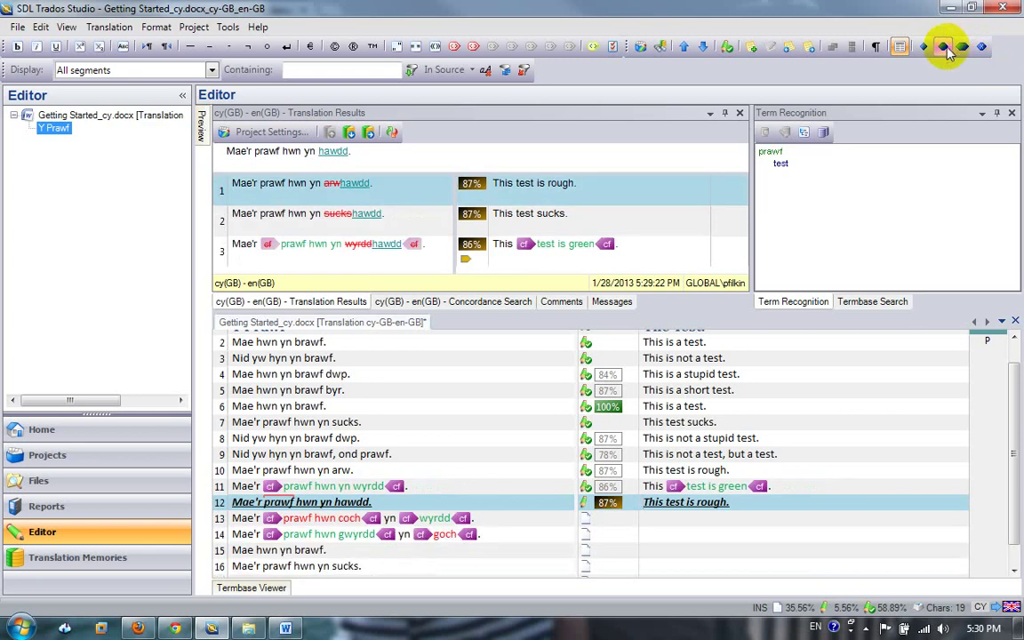
click(925, 48)
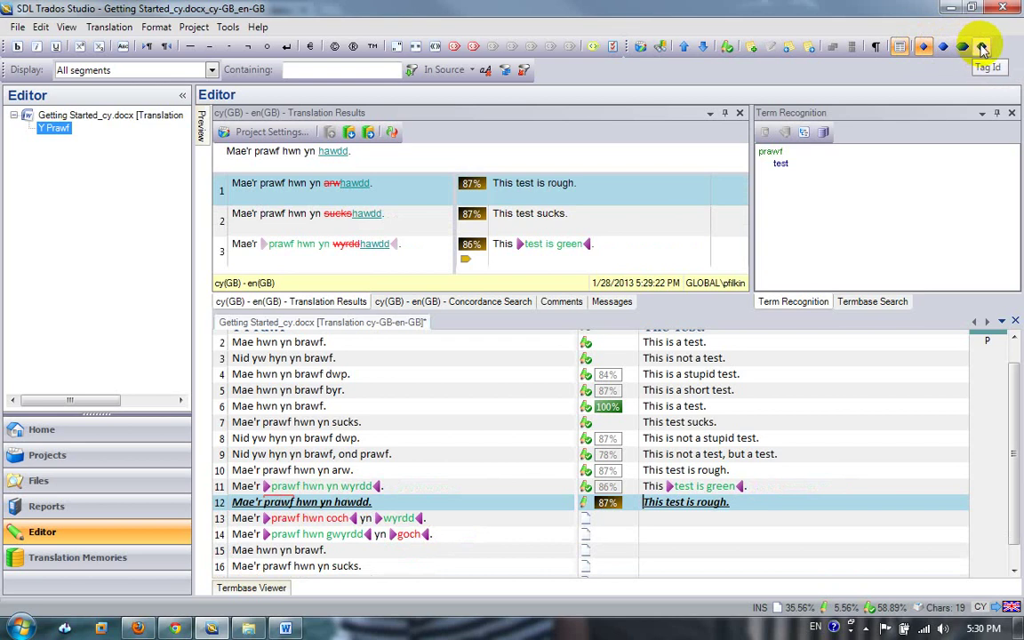
click(983, 48)
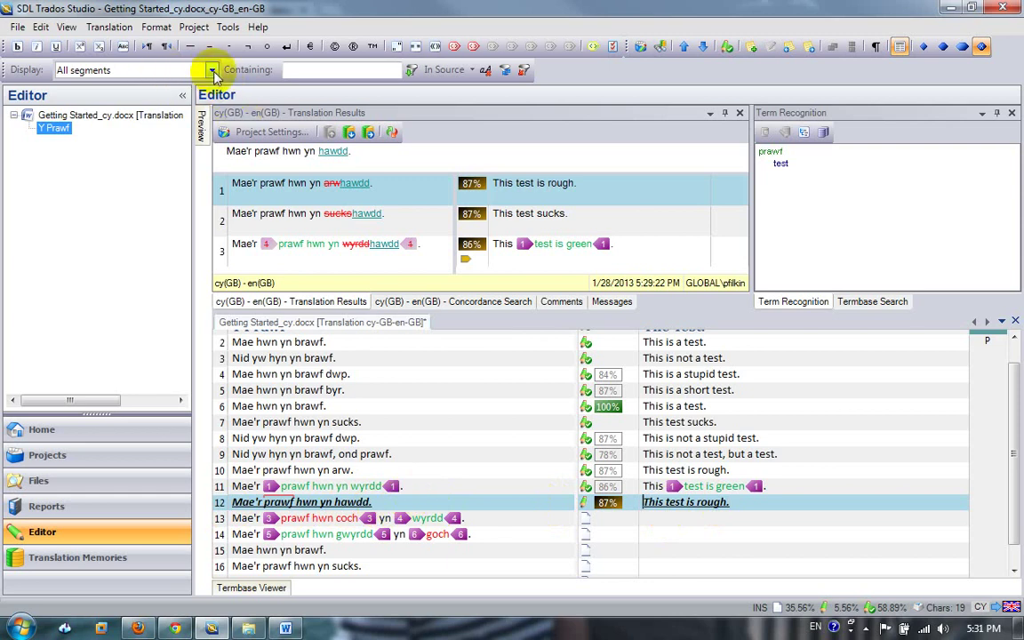
Set the segment display filter to show all content.
click(67, 27)
mouse_move(196, 373)
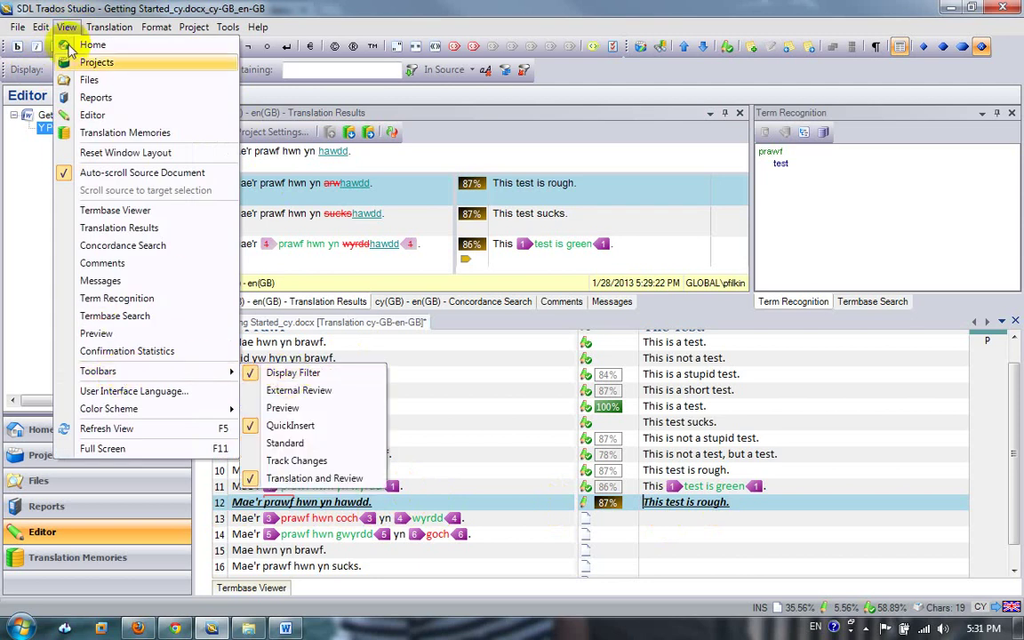
click(391, 9)
click(212, 71)
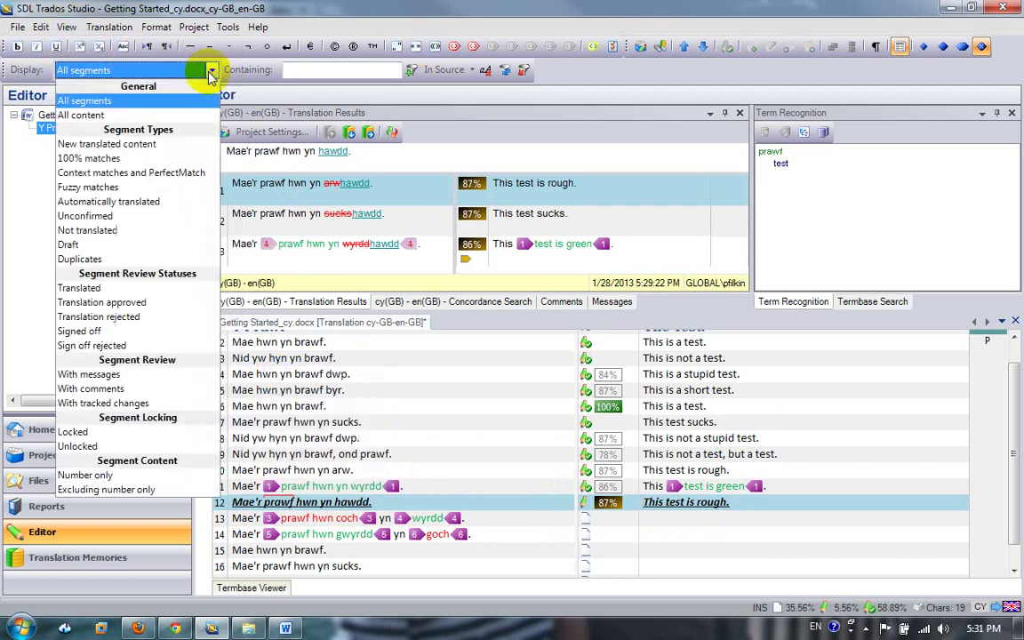
click(165, 111)
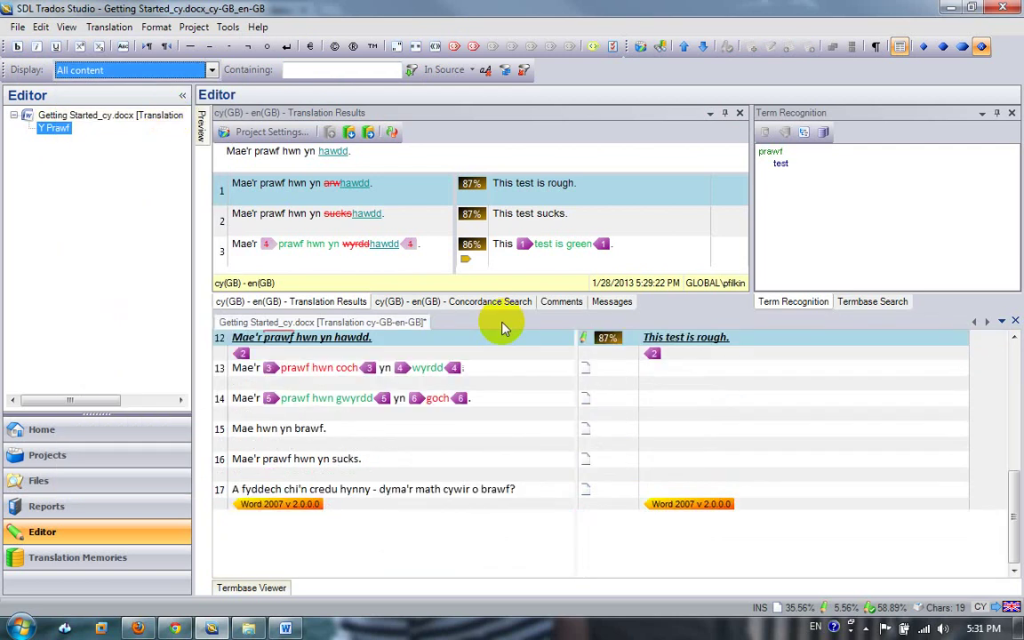
click(1013, 339)
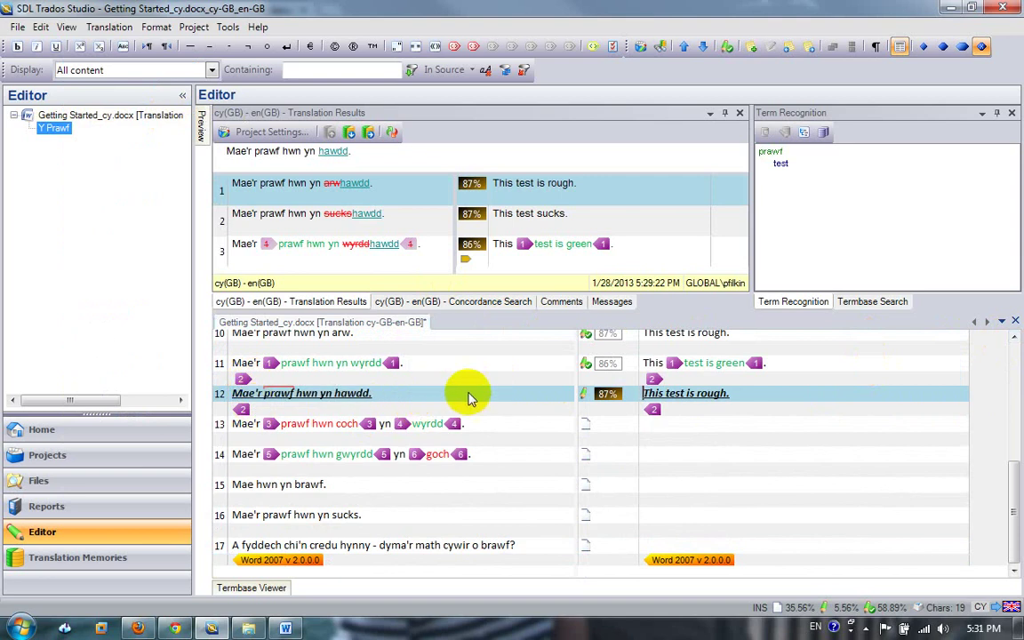
Undo a misplaced formatting tag in segment 12's target and set the display filter to All segments.
click(643, 393)
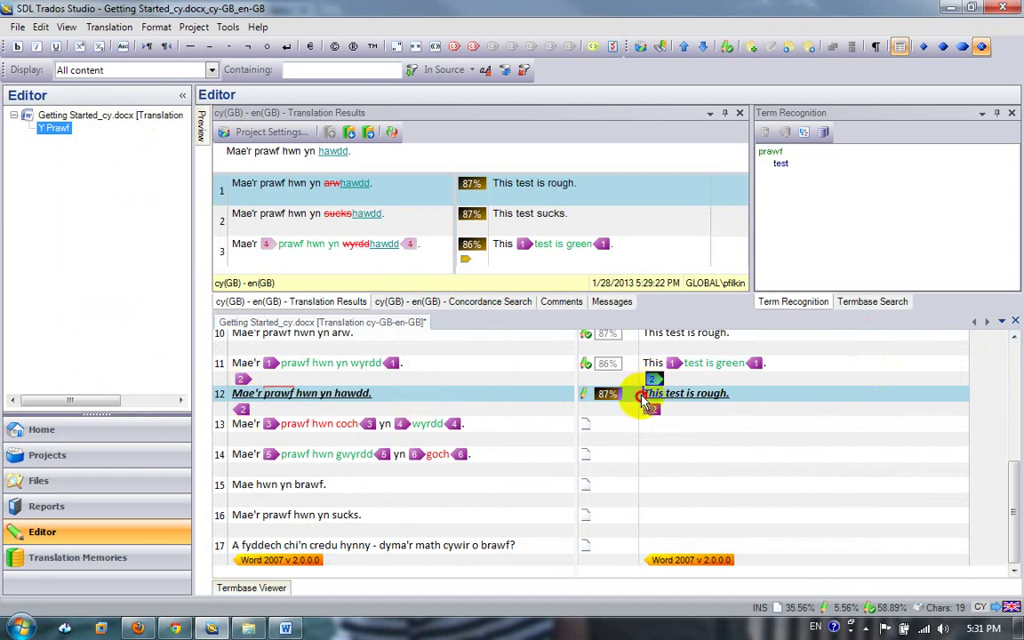
key(ctrl+comma)
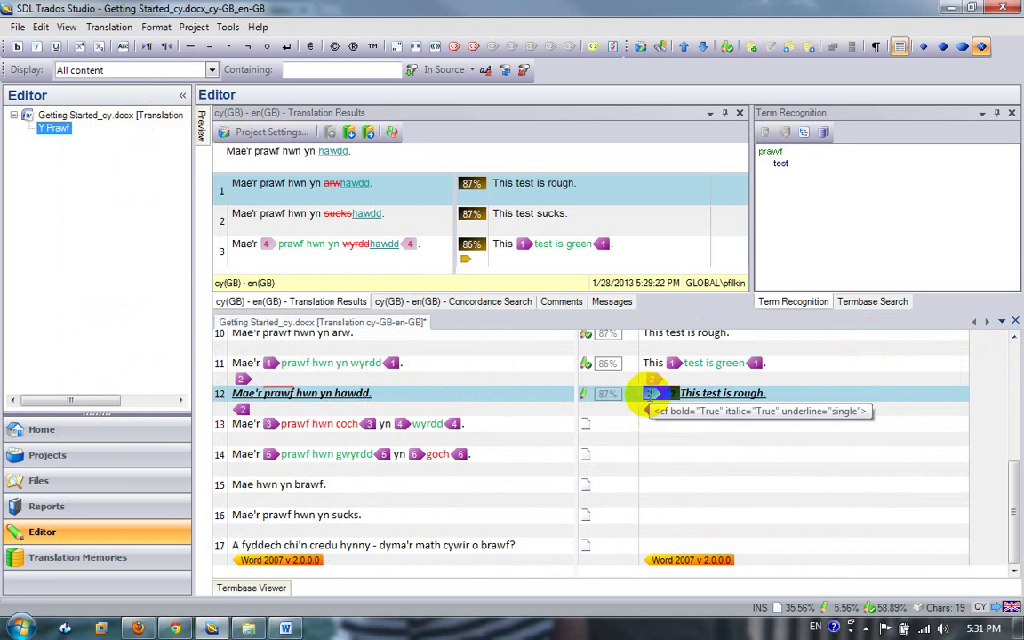
key(ctrl+z)
click(763, 393)
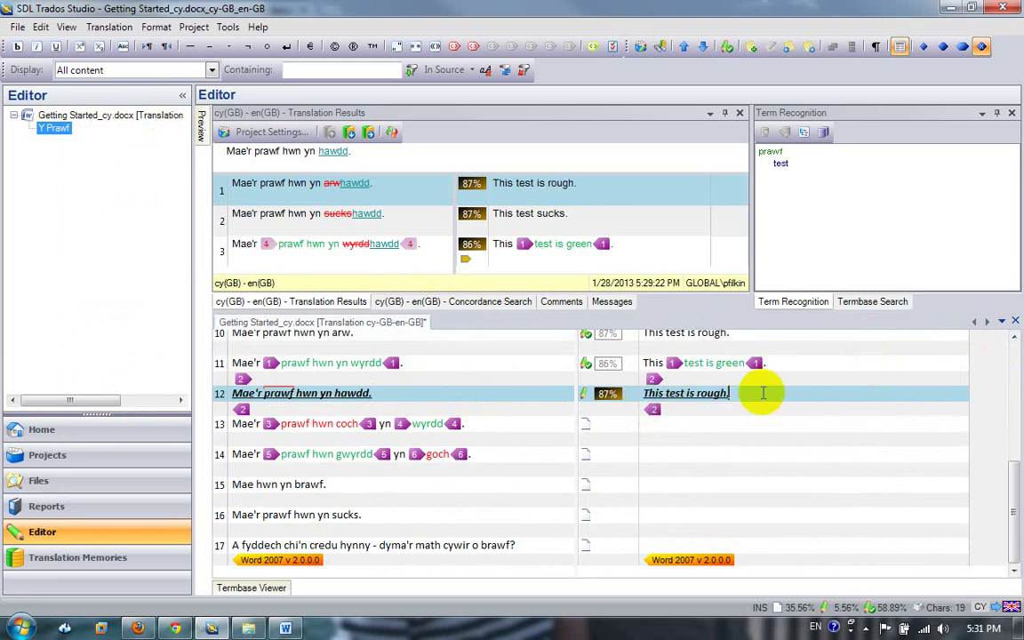
click(212, 73)
click(200, 101)
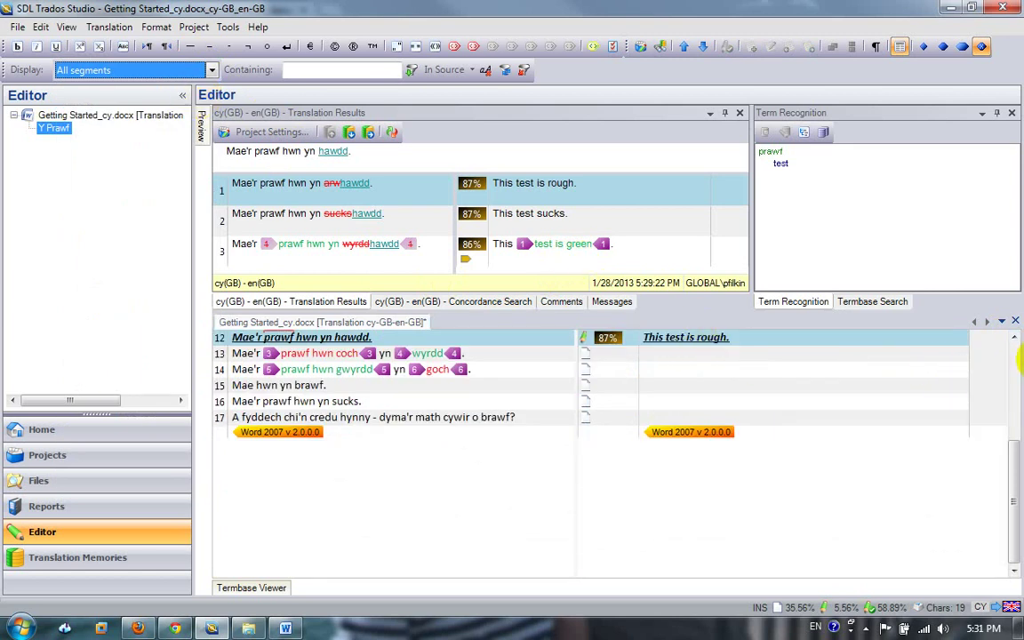
Replace 'rough' with 'easy' in segment 12's target and confirm it.
click(1014, 338)
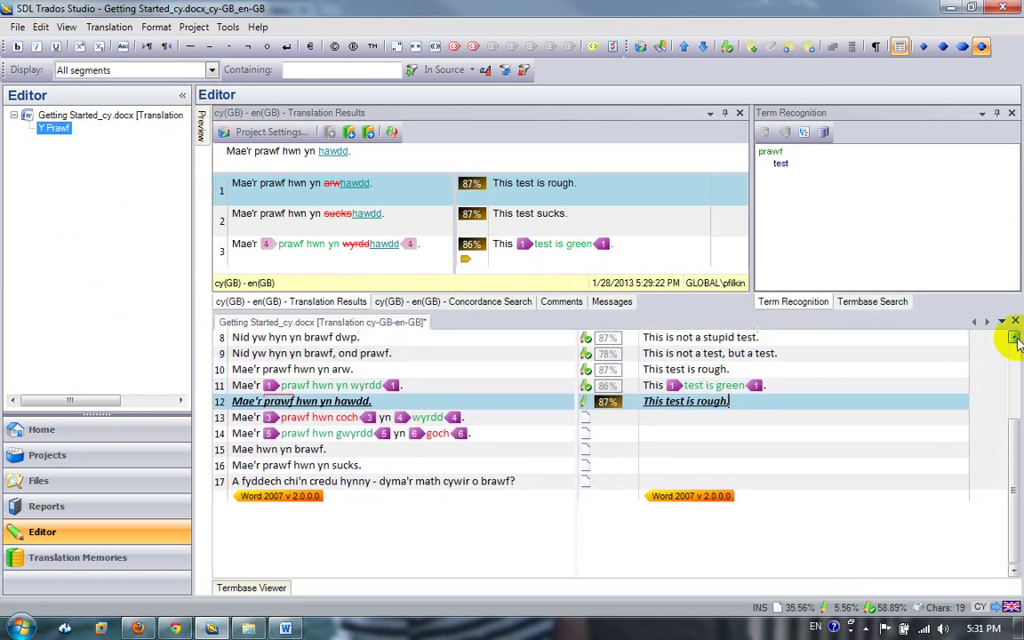
click(1015, 338)
double_click(711, 433)
text(easy)
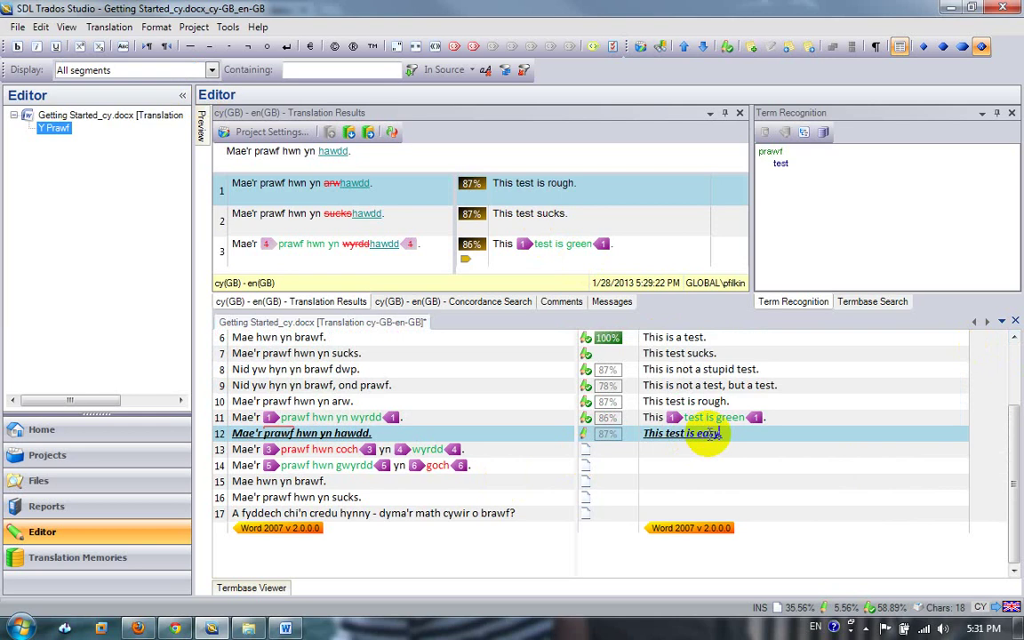
key(ctrl+Return)
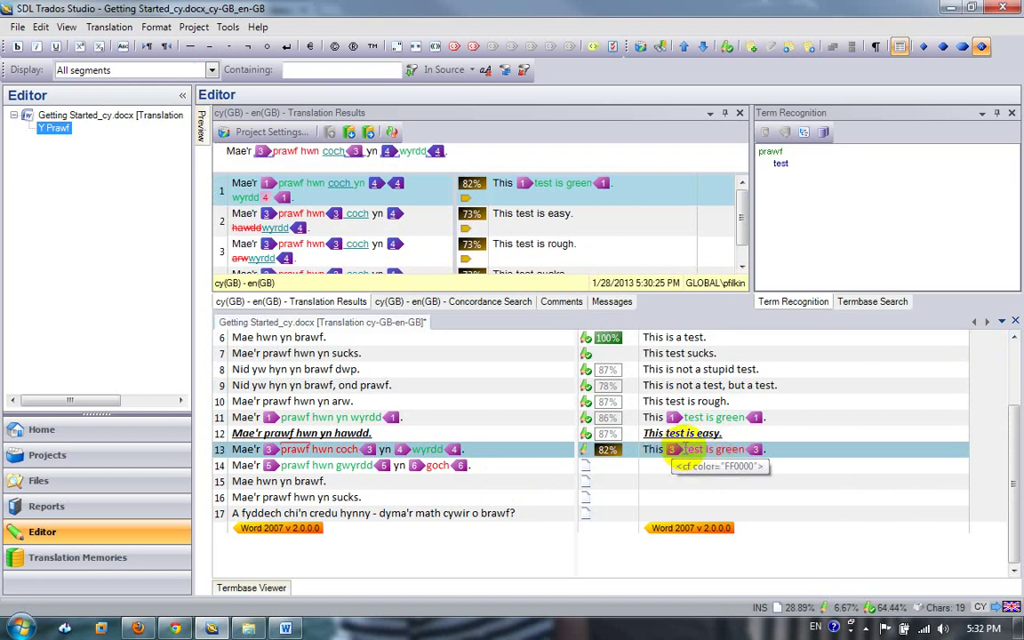
Make segment 13 'This red test is green.' with 'green' inside tag pair 4, and confirm.
text(red)
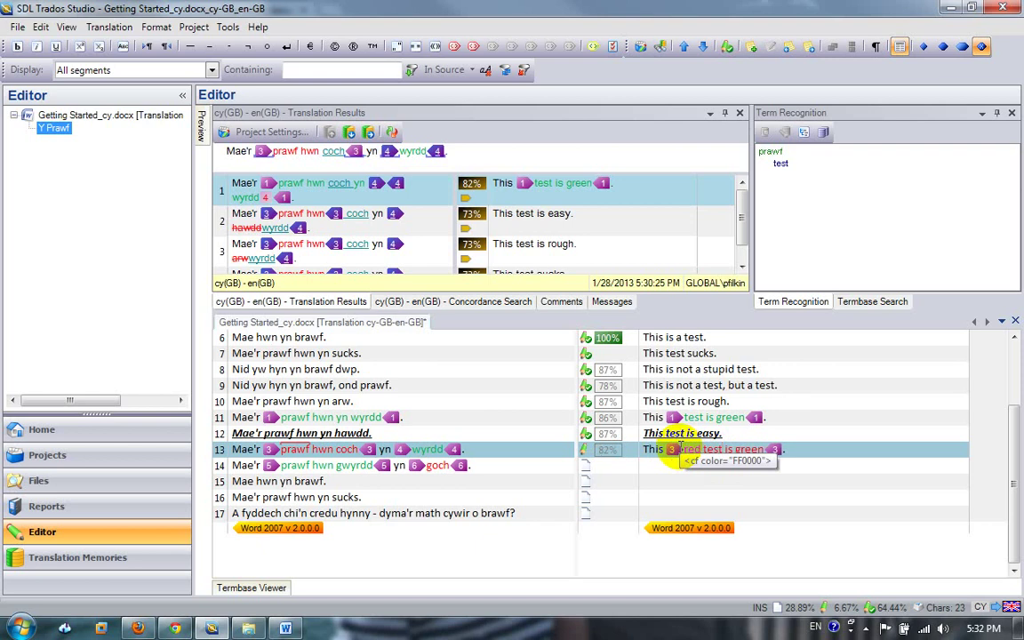
key(shift+End)
key(shift+Left)
key(Delete)
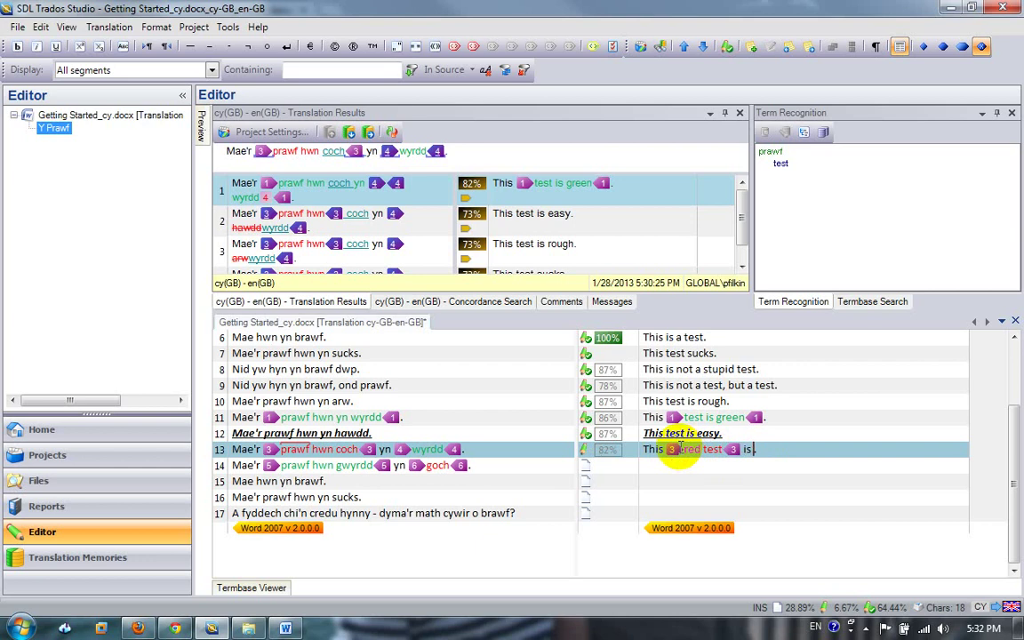
key(ctrl+comma)
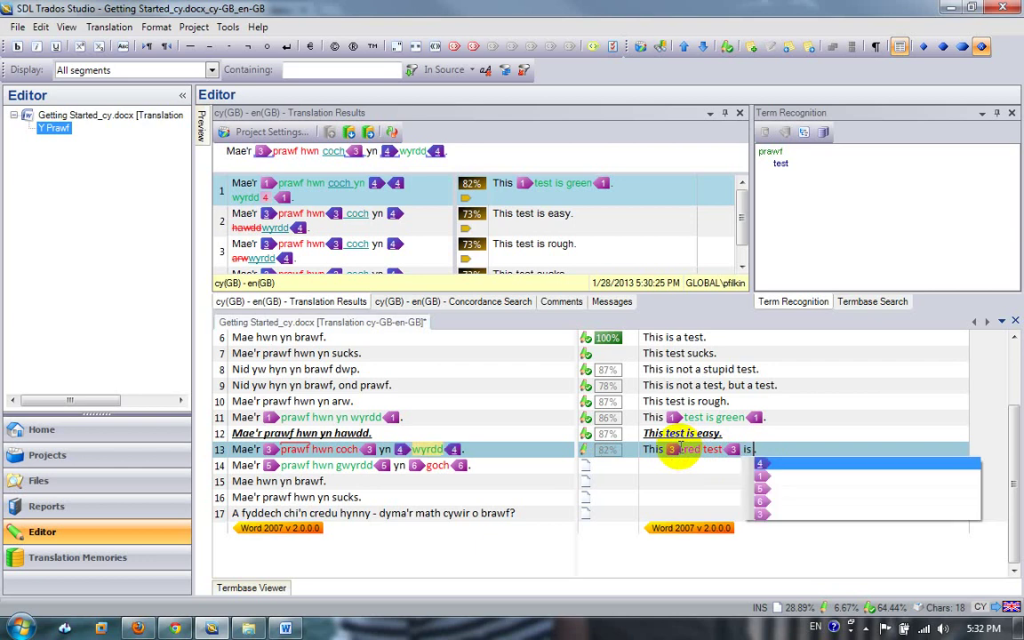
key(Return)
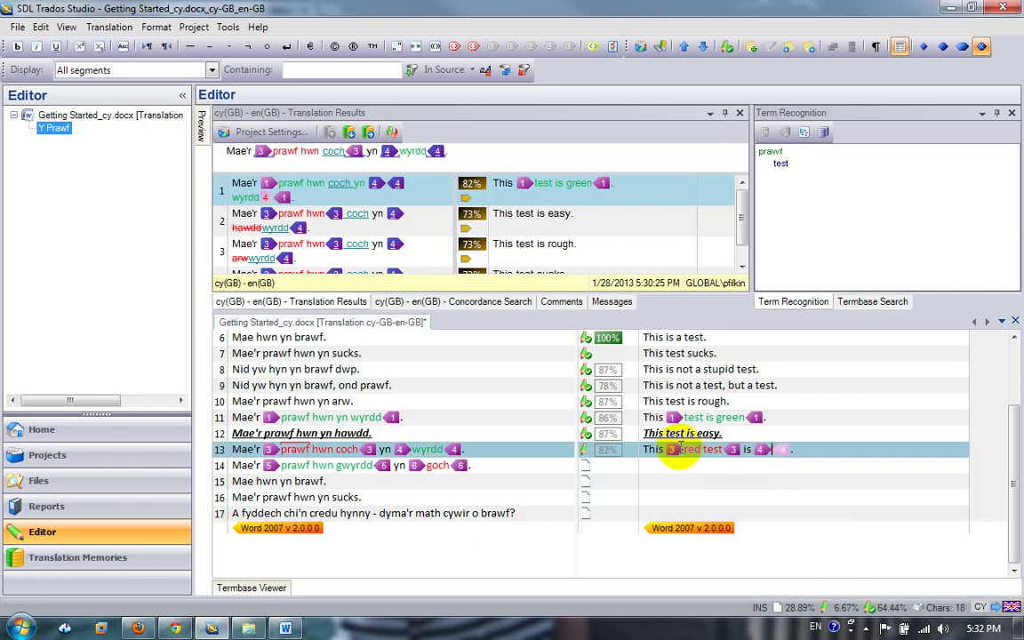
text(green)
key(Right)
key(ctrl+Return)
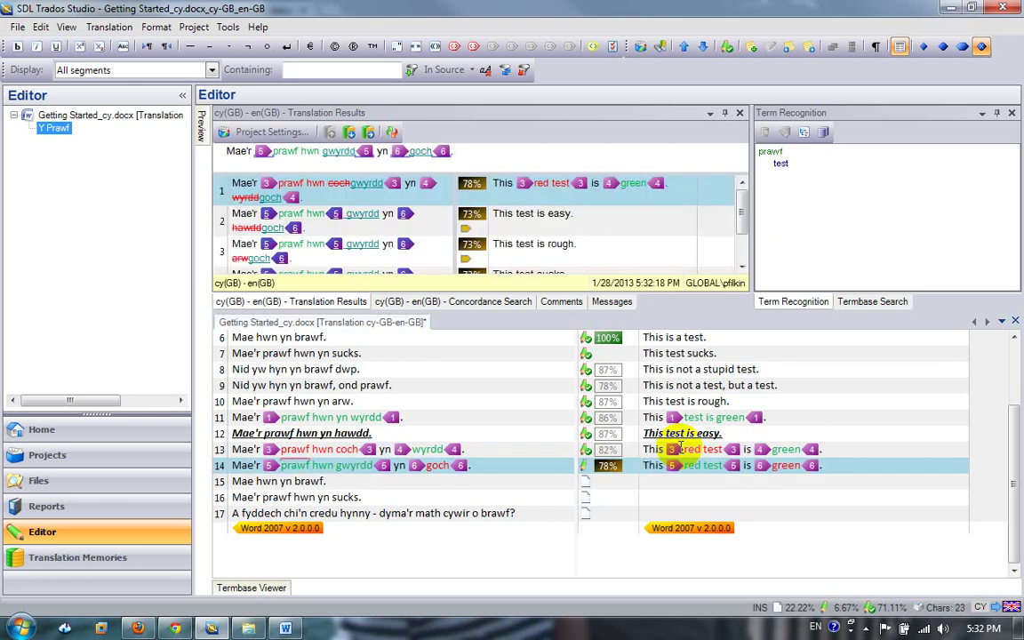
Swap 'red' and 'green' in segment 14's target to read 'This green test is red.'.
double_click(694, 466)
text(green)
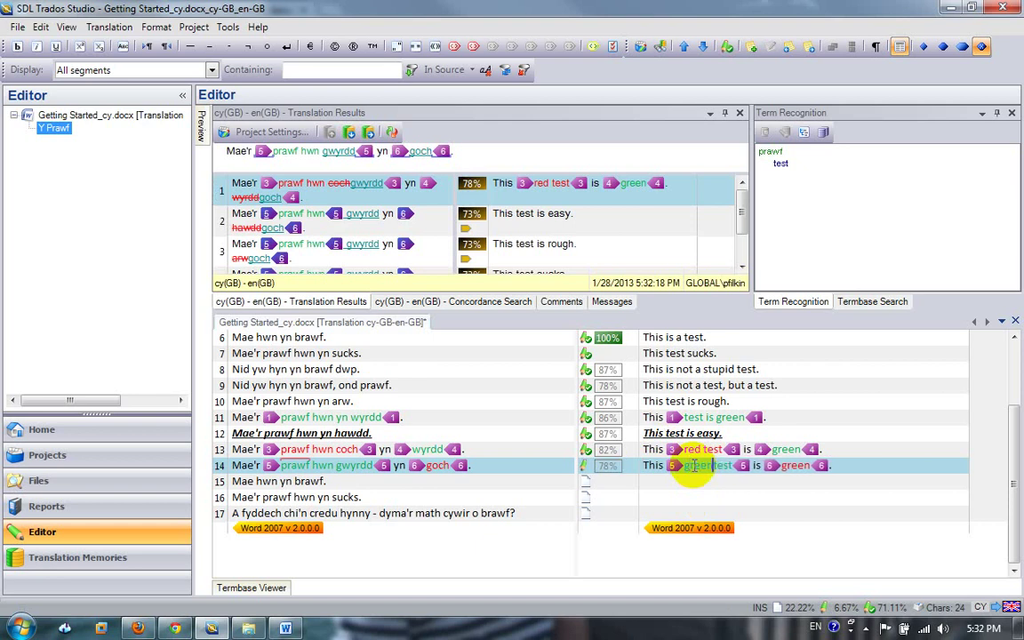
double_click(798, 466)
text(red)
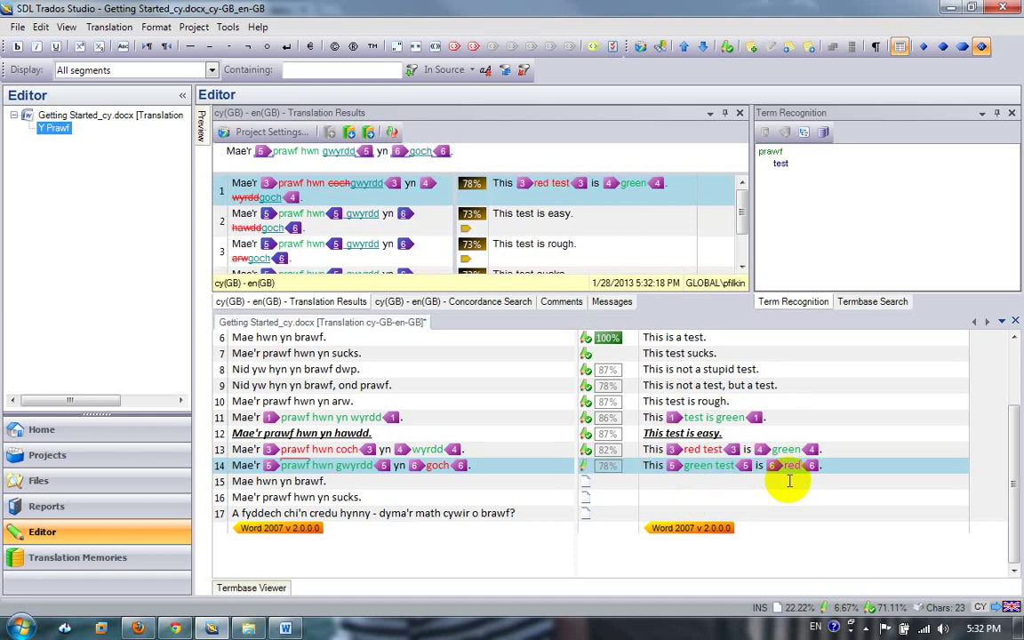
double_click(792, 466)
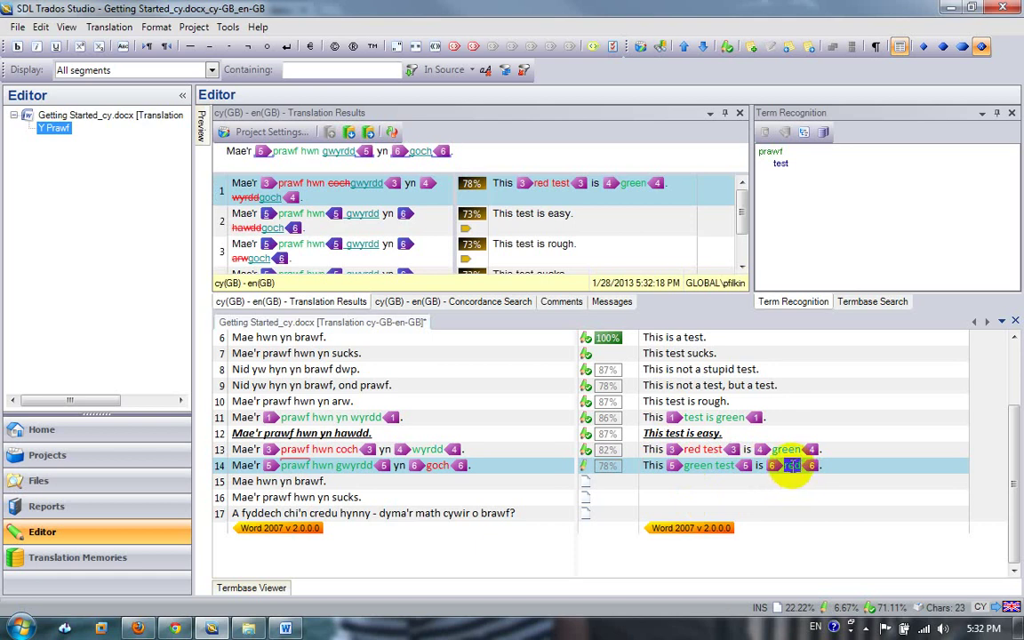
Add the termbase entry goch = red from segment 14.
double_click(433, 466)
right_click(435, 468)
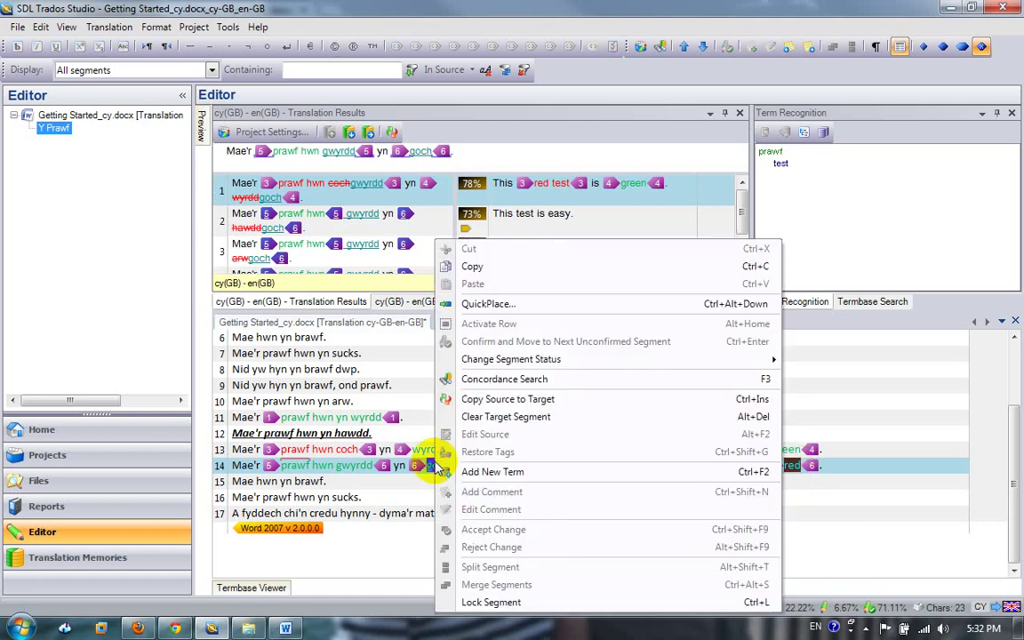
click(737, 476)
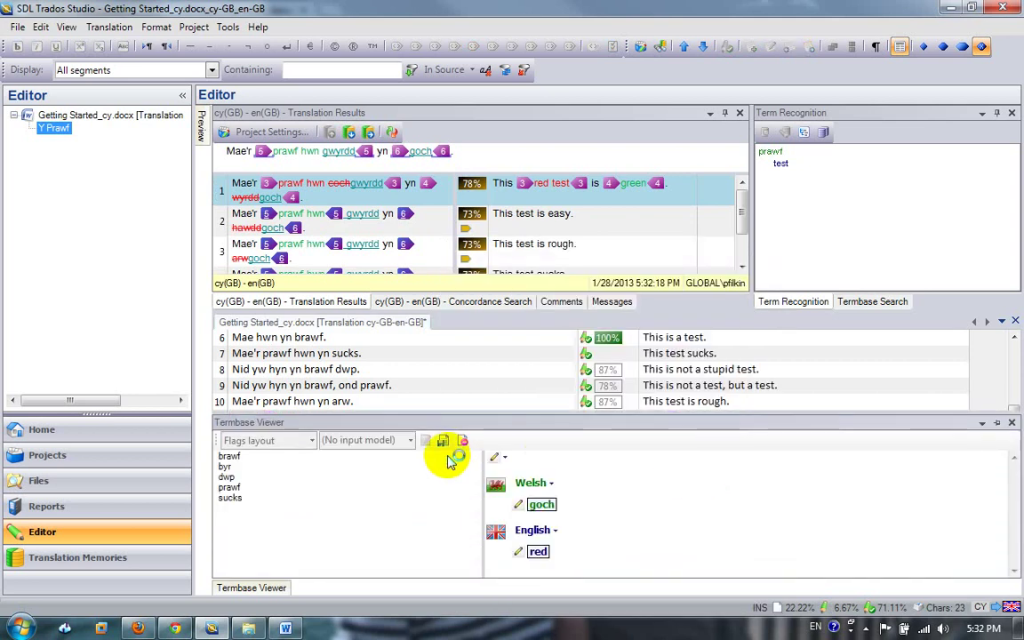
click(442, 441)
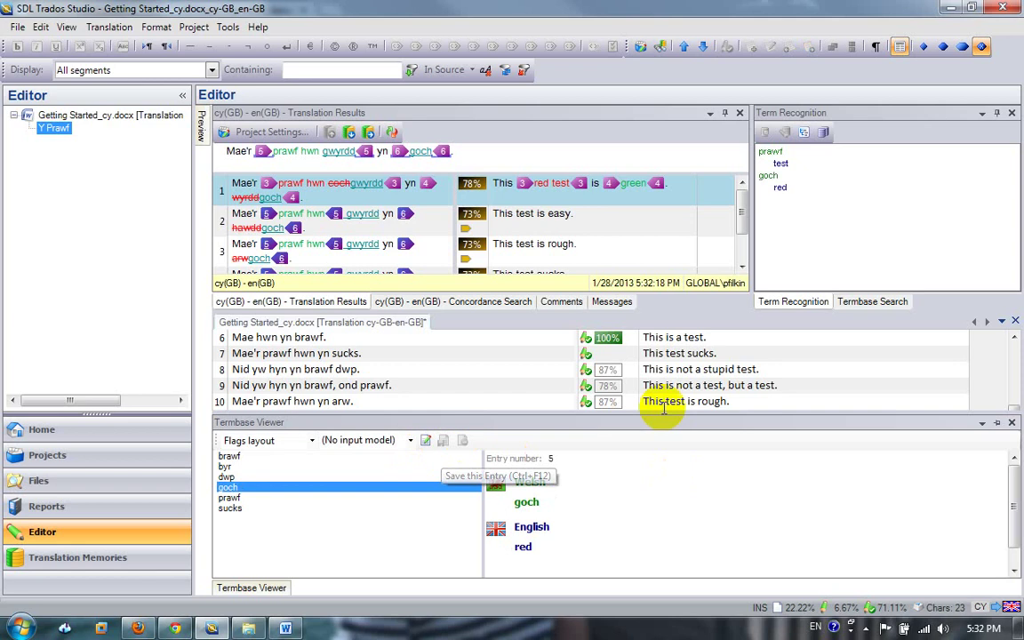
click(747, 401)
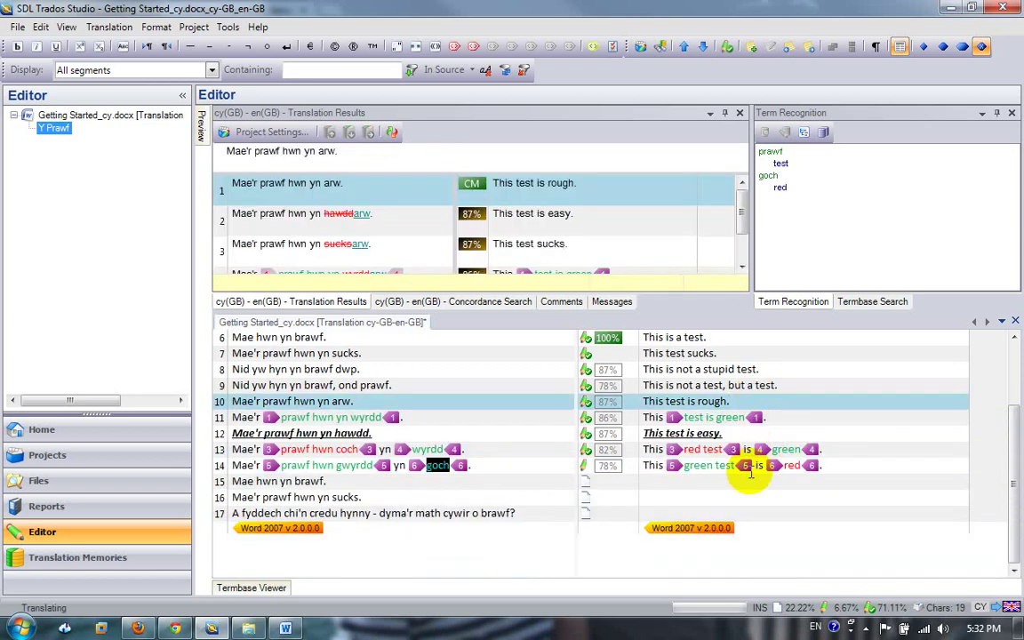
click(693, 466)
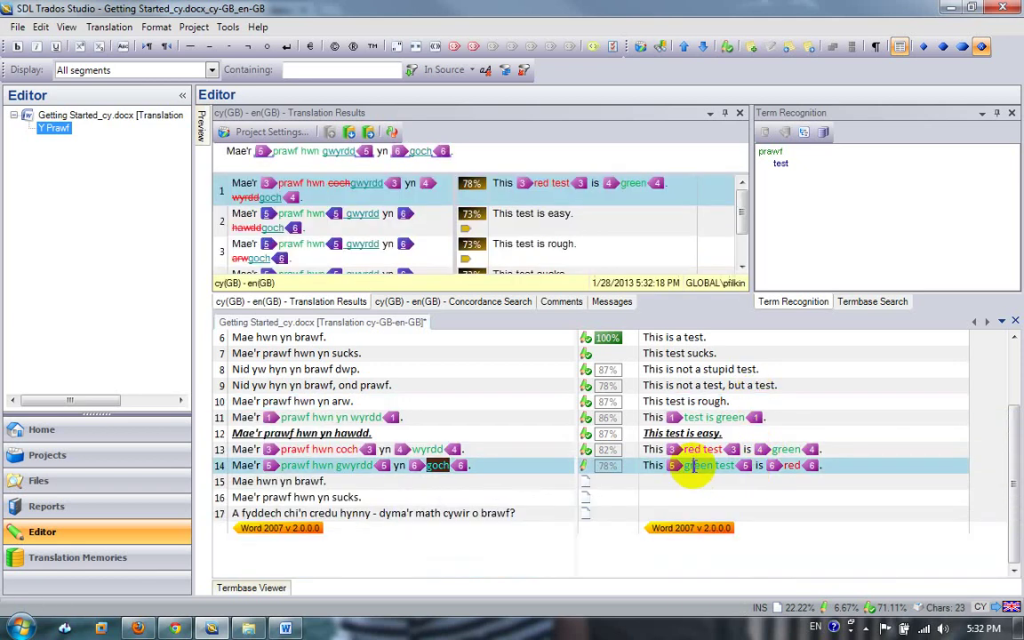
Add the termbase entry gwyrdd = green from segment 14.
double_click(698, 466)
double_click(355, 465)
right_click(358, 468)
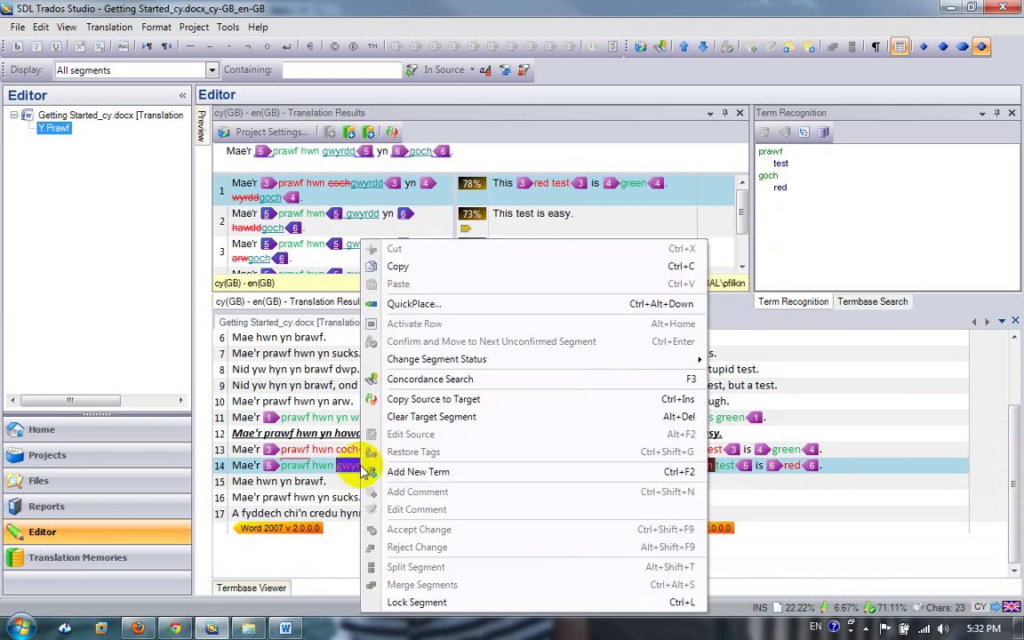
click(415, 473)
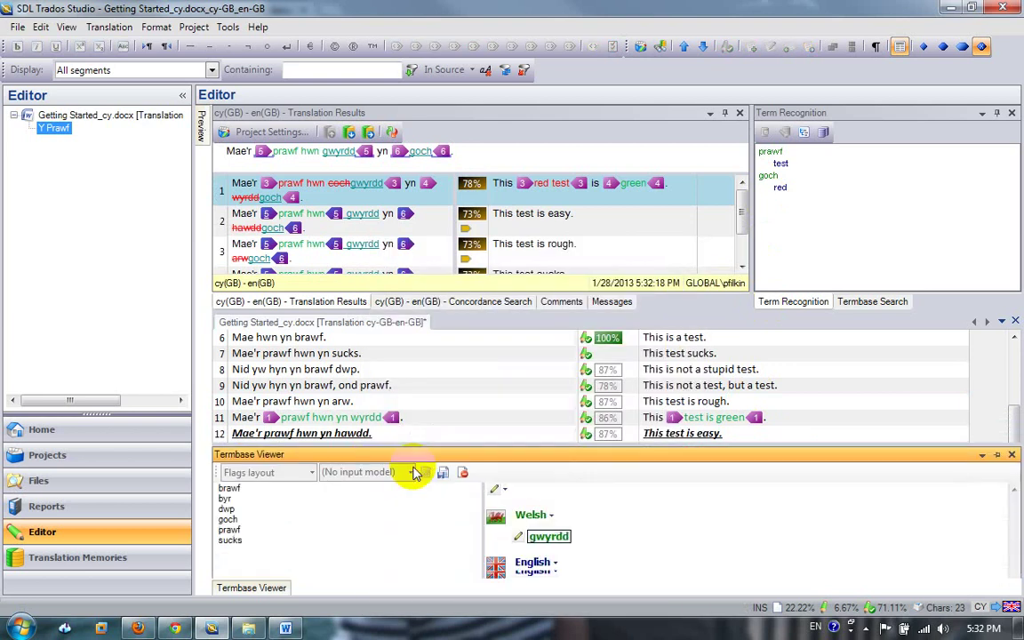
click(443, 442)
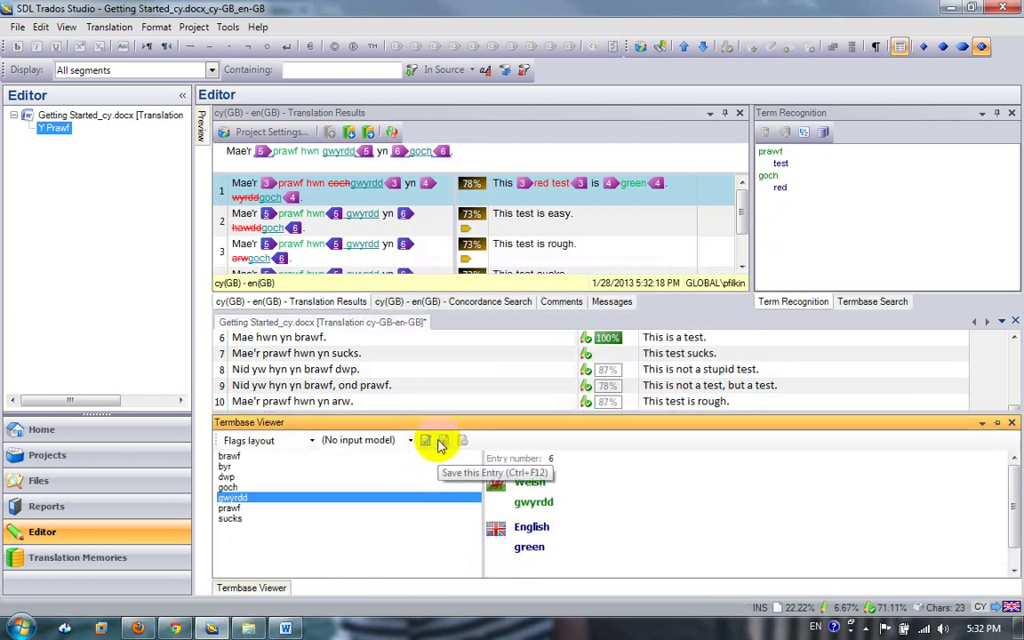
click(780, 399)
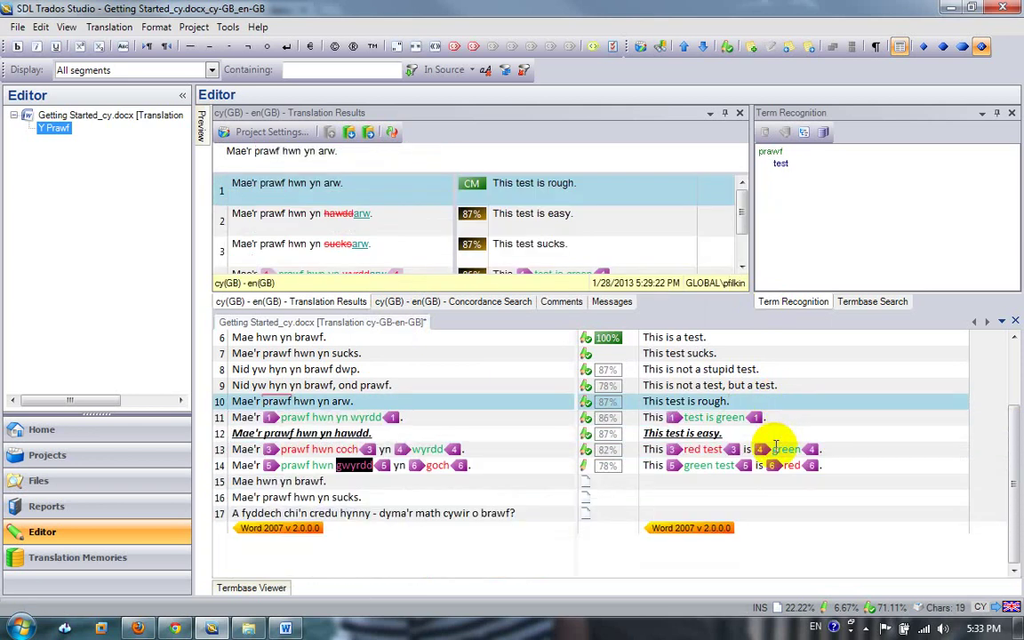
click(843, 469)
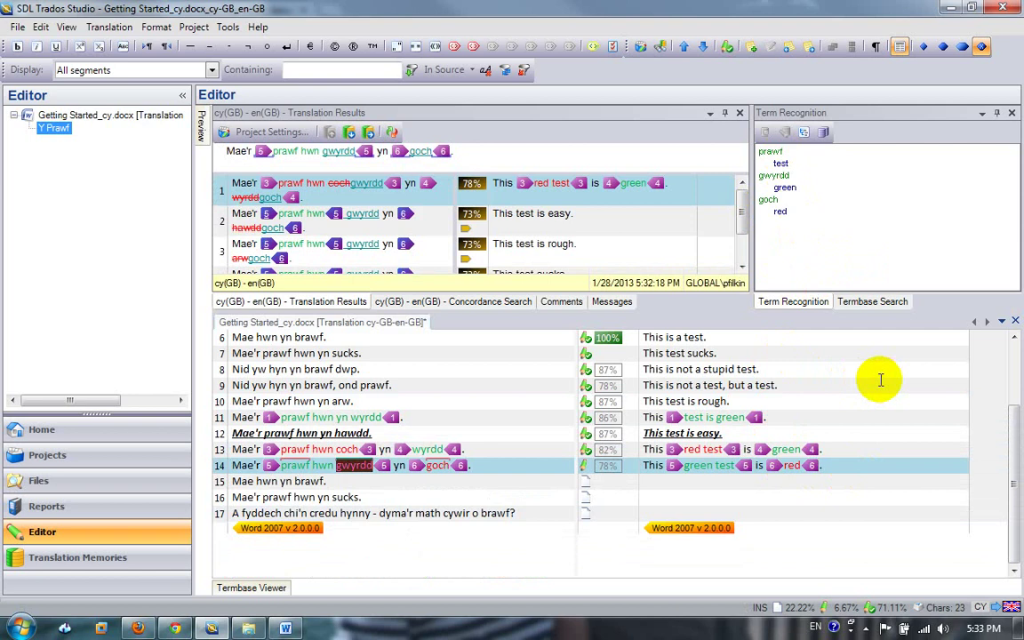
Save the target as t_Getting Started_cy.docx by adding the t_ prefix to the file name.
click(18, 27)
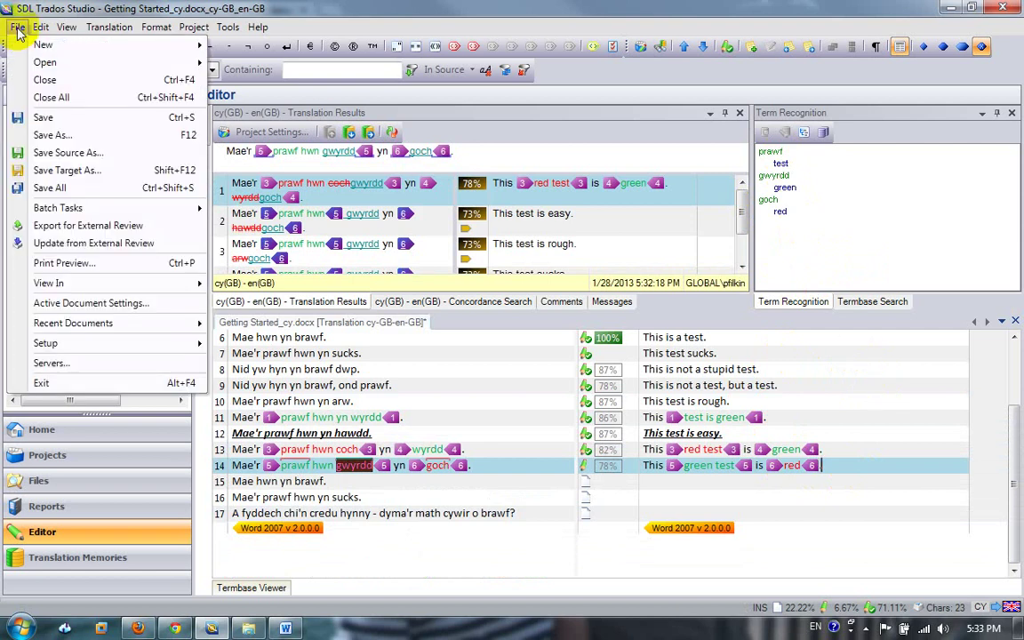
click(68, 170)
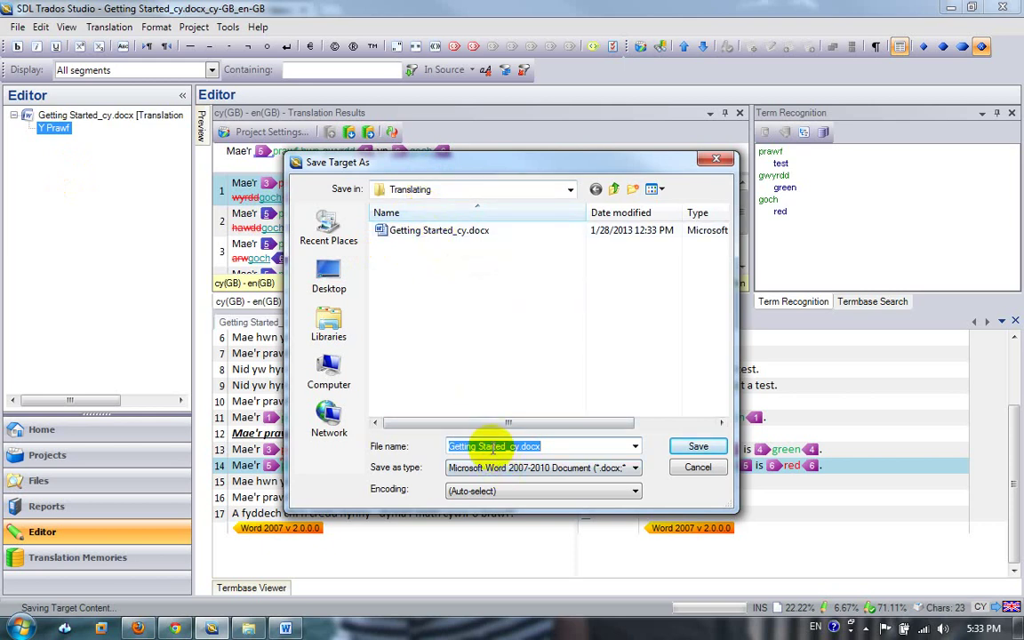
click(491, 448)
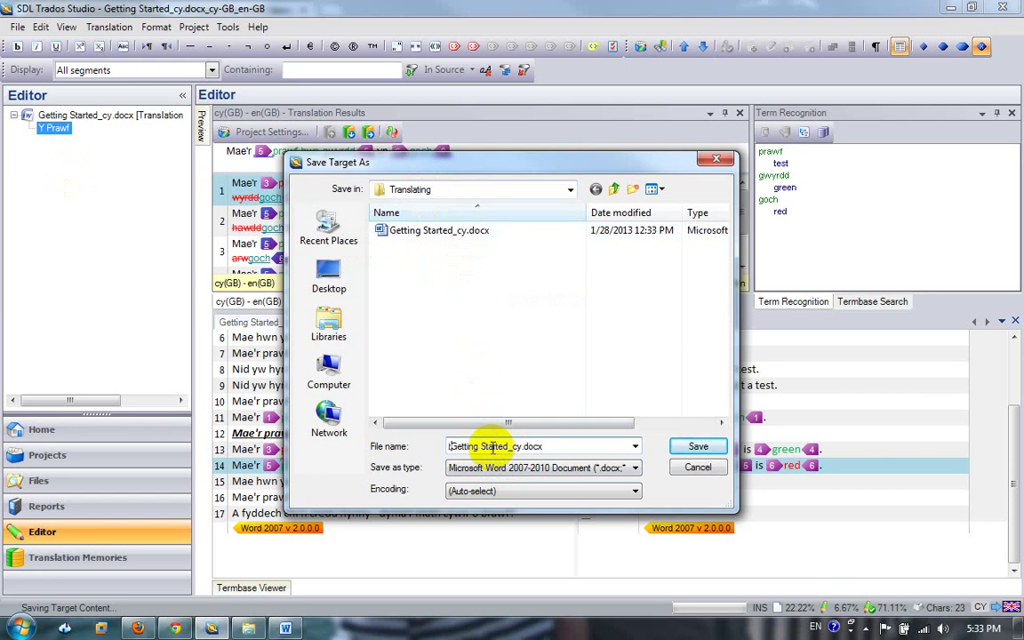
text(l_)
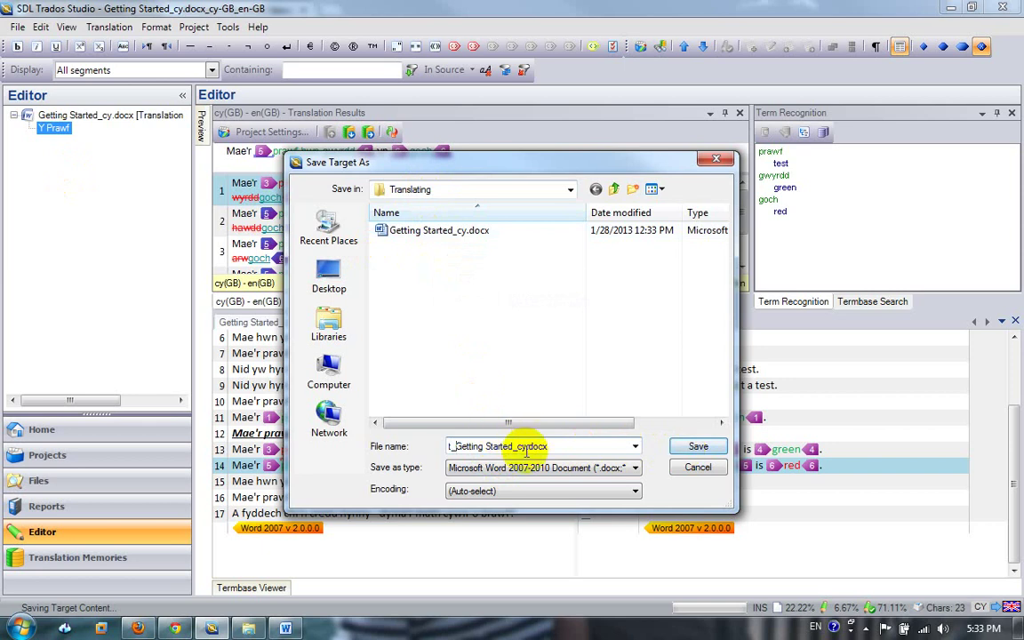
click(694, 450)
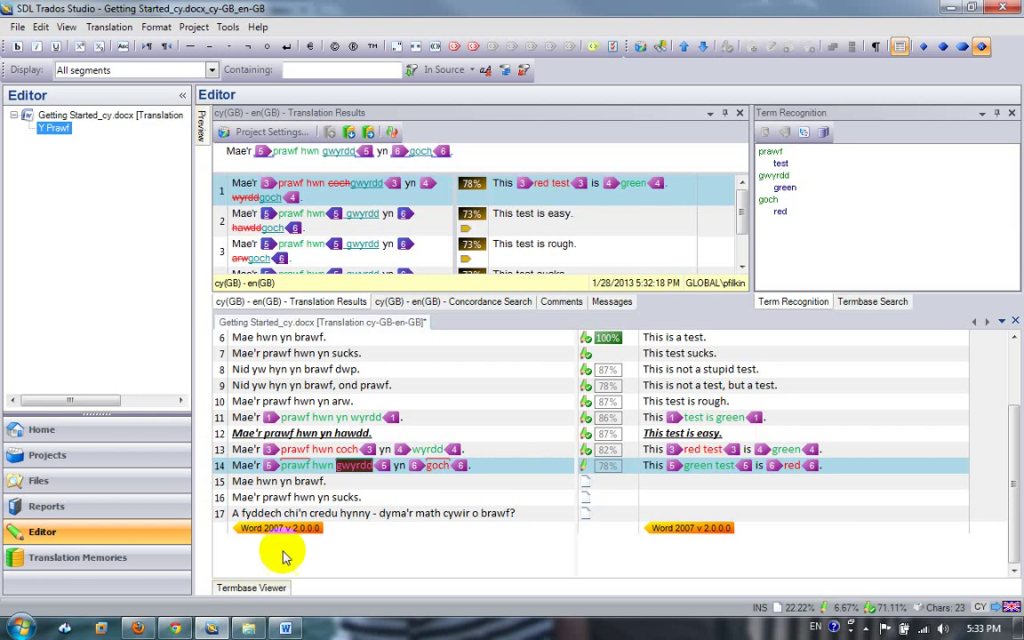
Open t_Getting Started_cy.docx from the Translating folder in Word and centre its window.
click(248, 629)
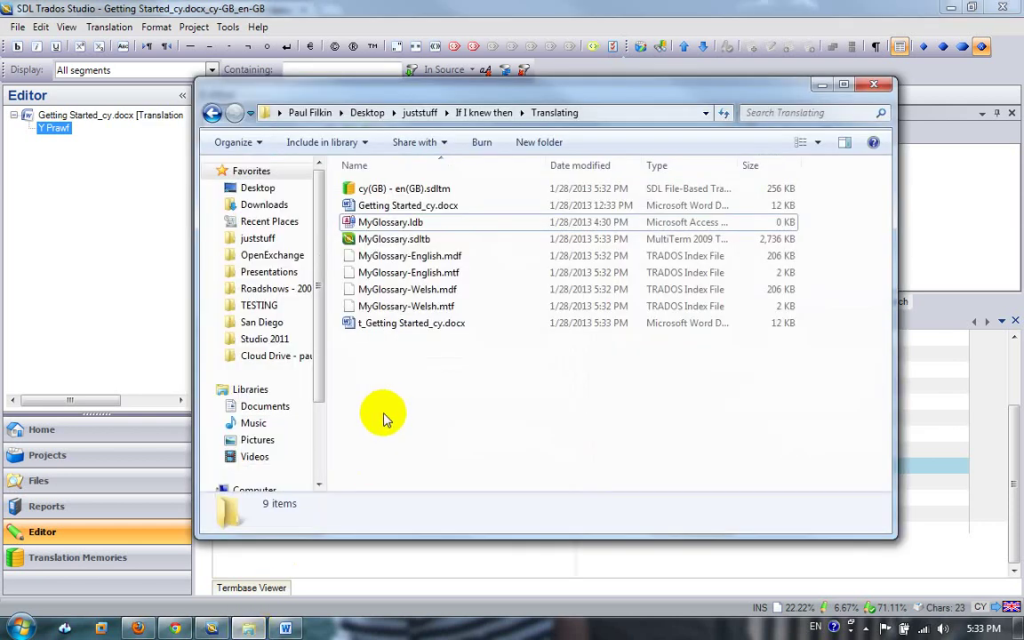
click(394, 325)
double_click(394, 325)
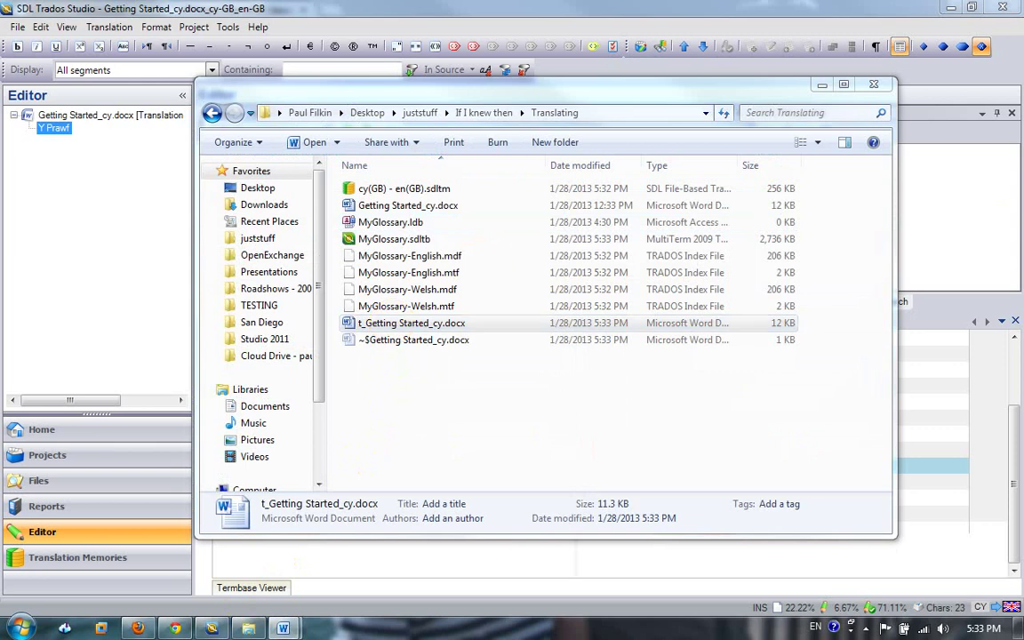
drag(789, 111, 457, 46)
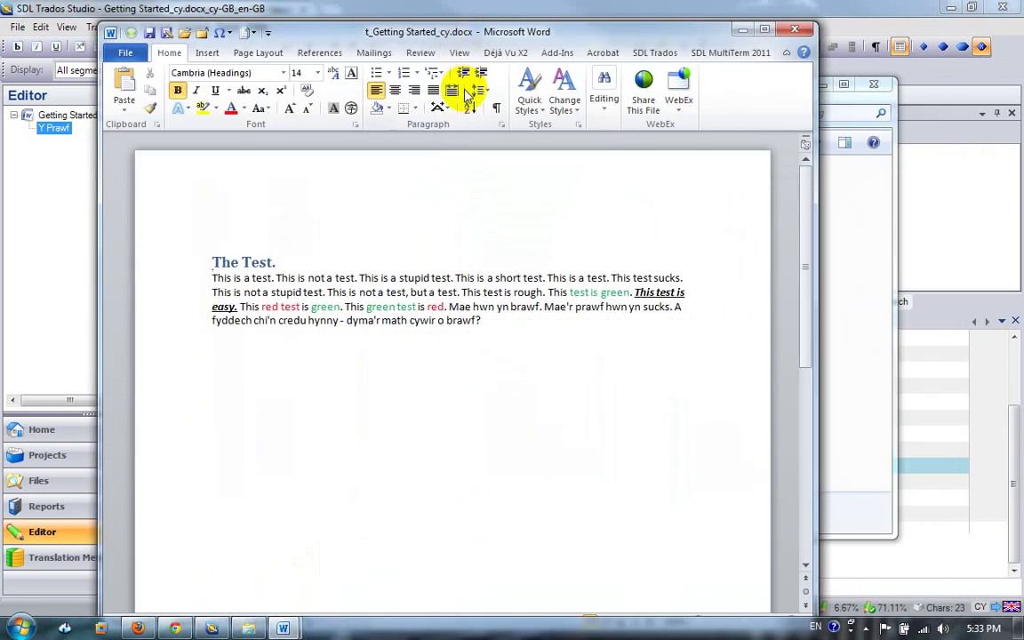
Close the Word document and the Translating folder window.
click(794, 30)
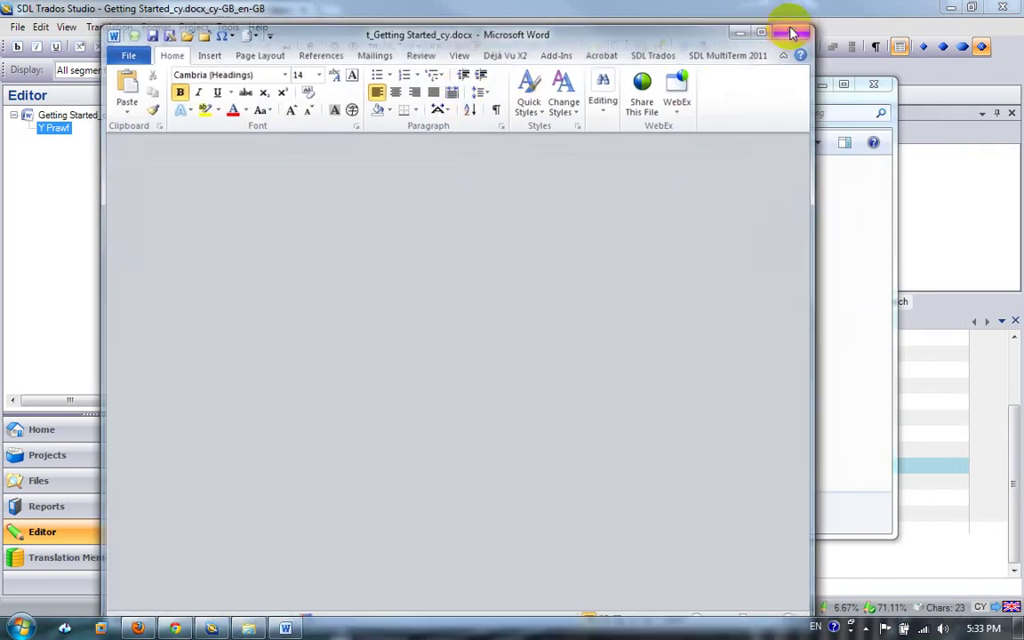
click(934, 233)
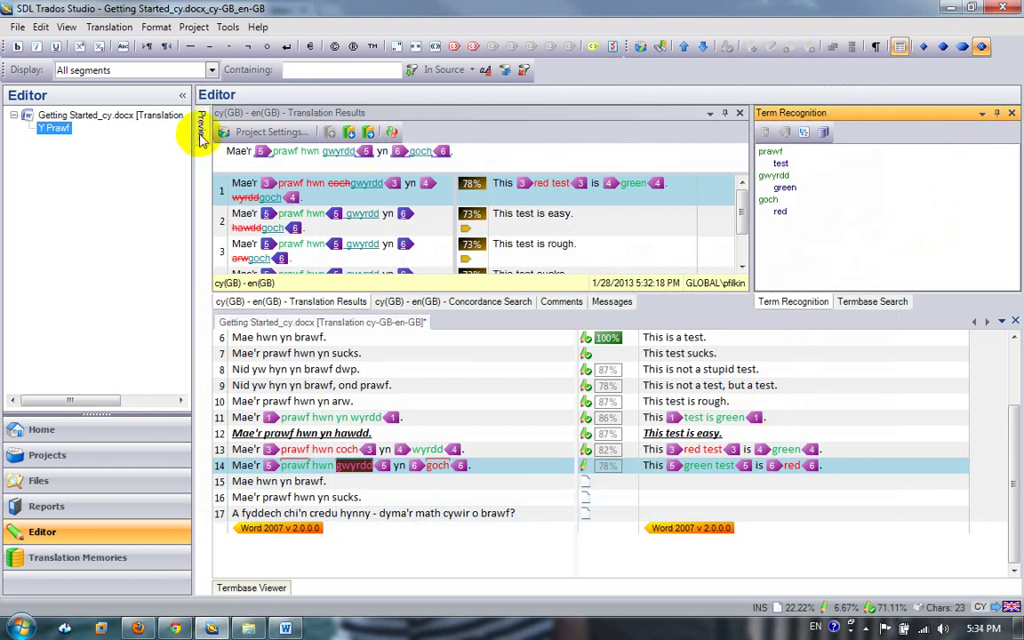
Generate the initial real-time preview of the English target document, then return to segment 14's translation.
mouse_move(202, 133)
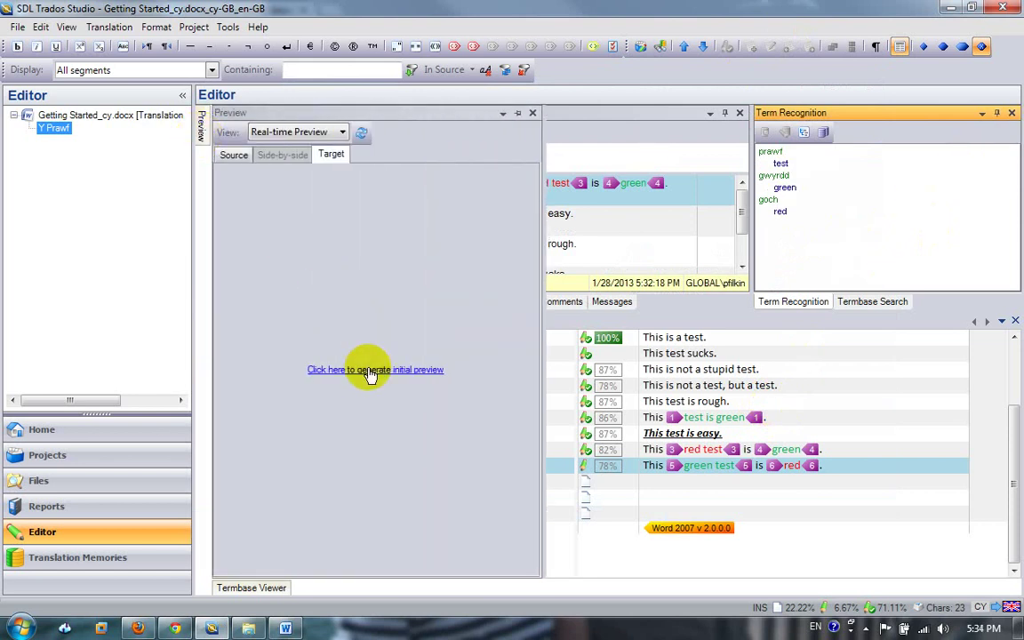
click(368, 371)
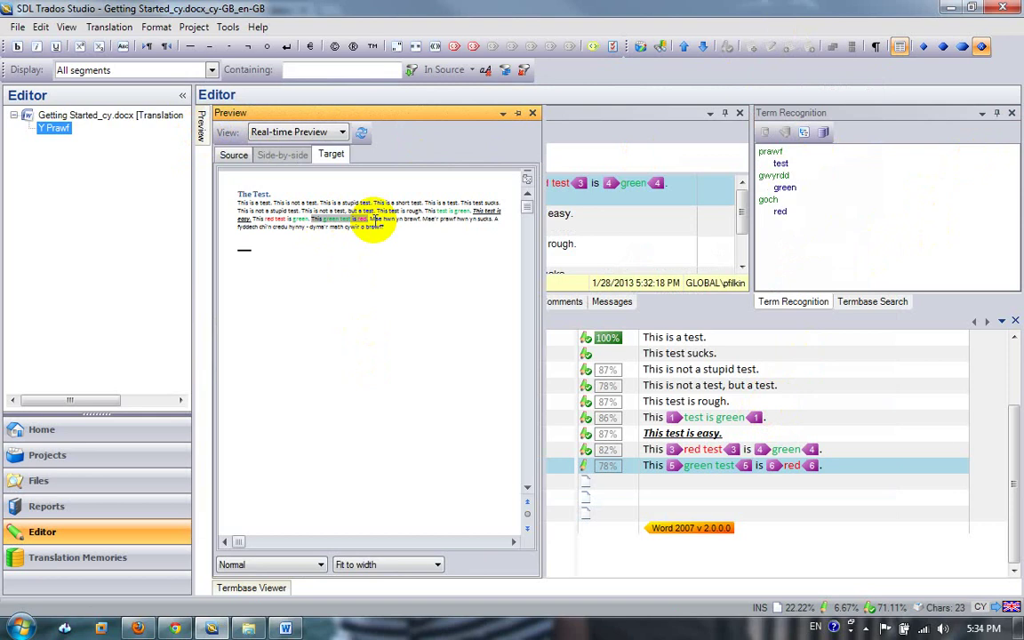
click(867, 468)
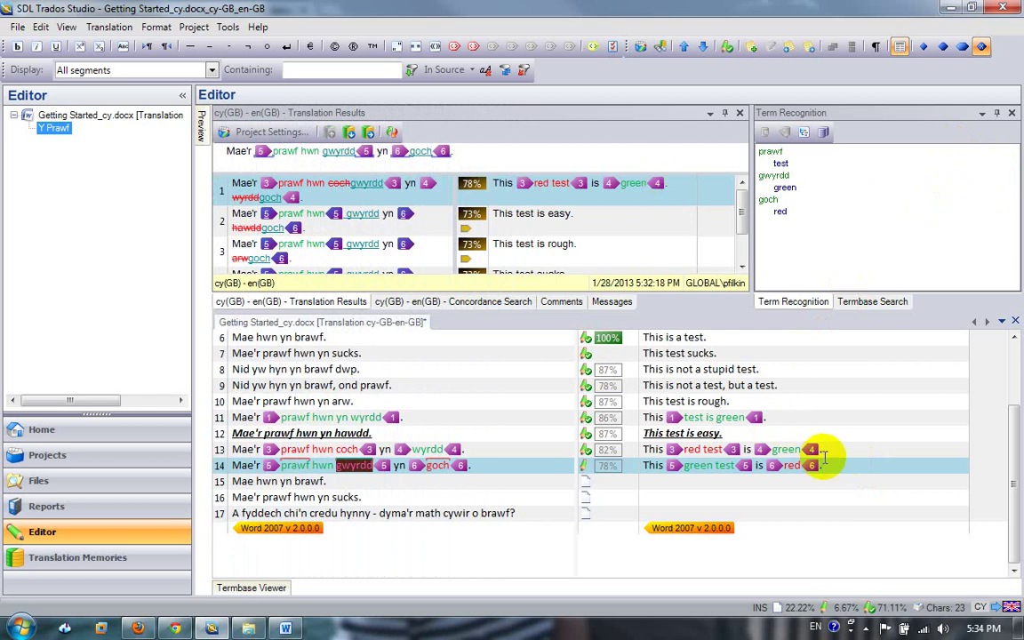
mouse_move(203, 134)
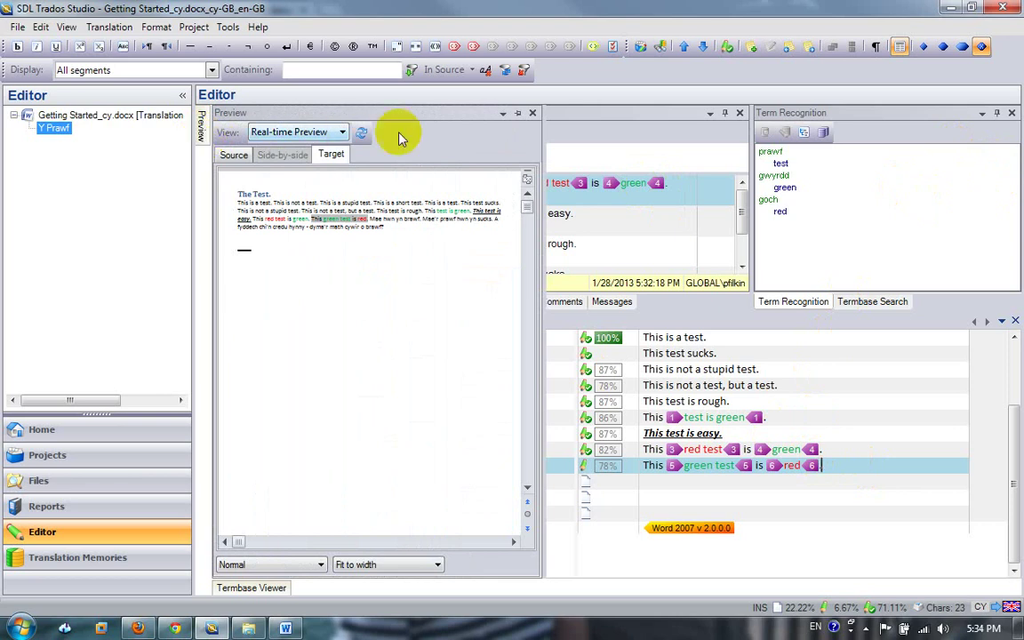
click(503, 114)
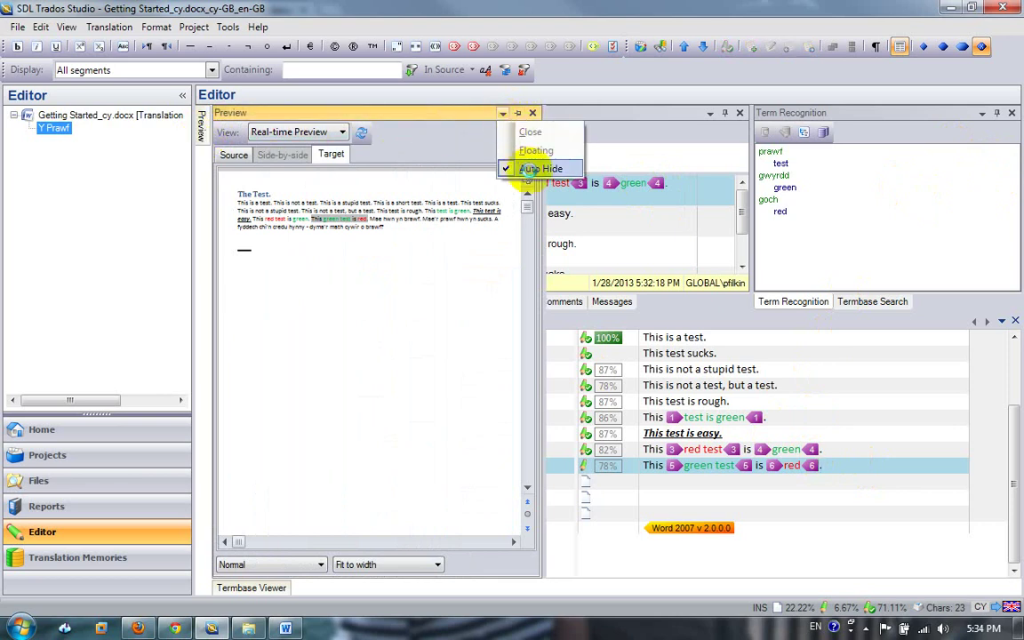
click(533, 168)
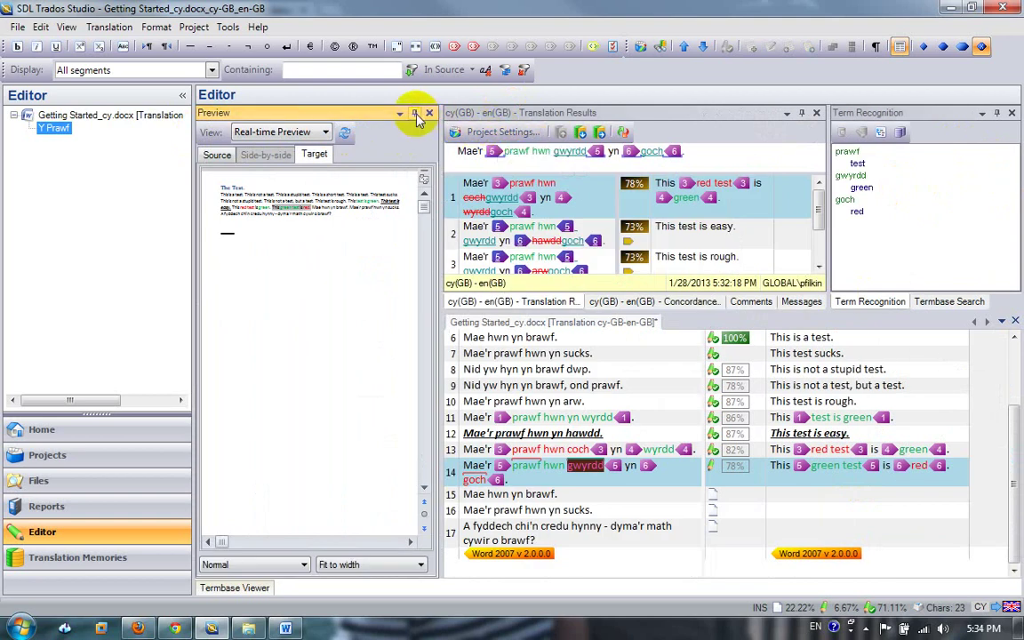
click(415, 114)
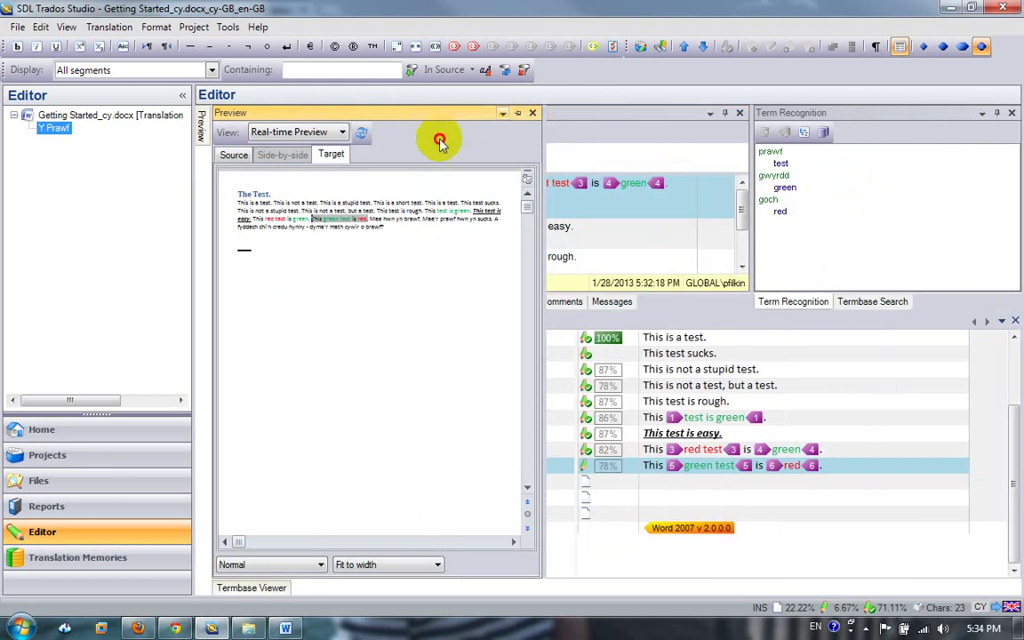
click(500, 113)
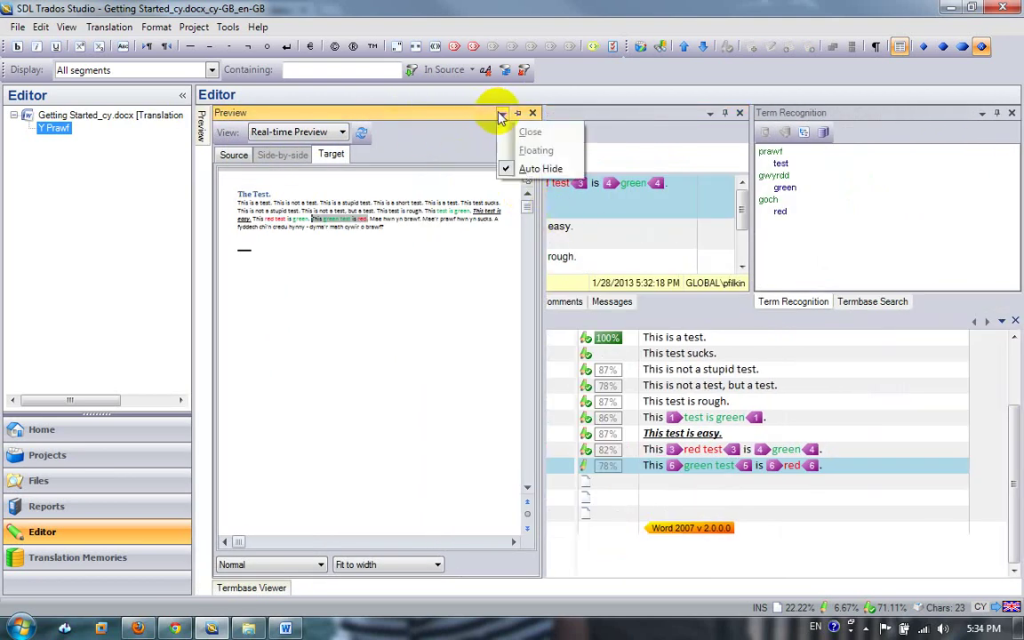
click(527, 152)
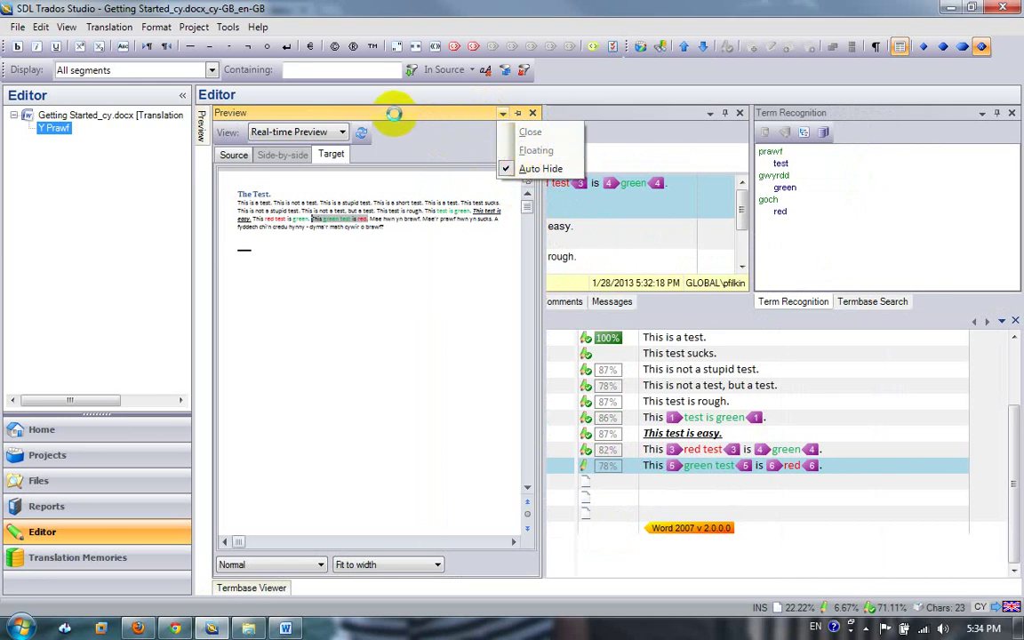
click(394, 113)
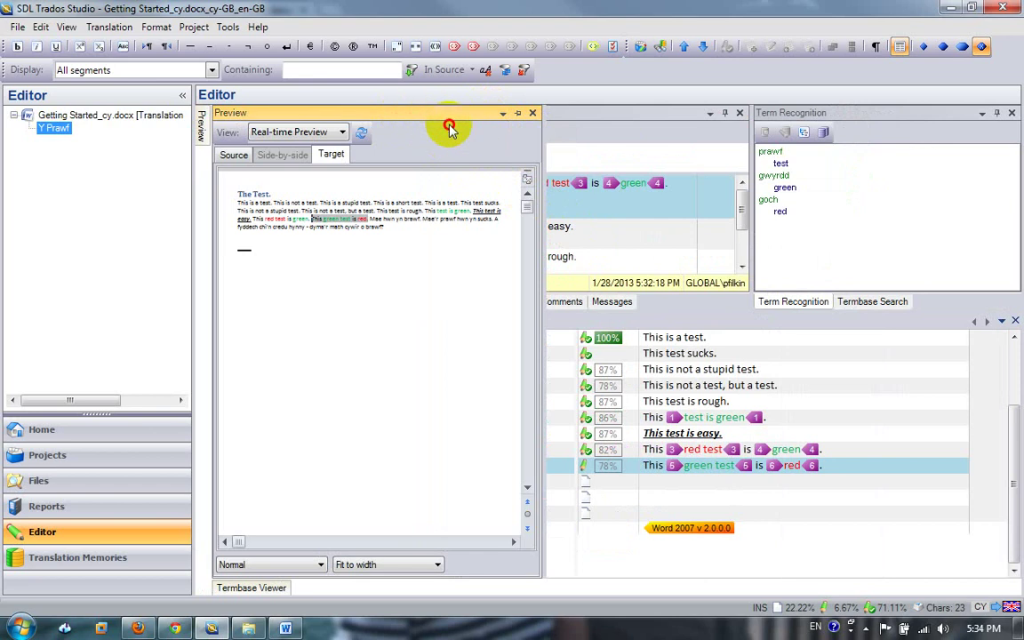
drag(500, 116, 1002, 347)
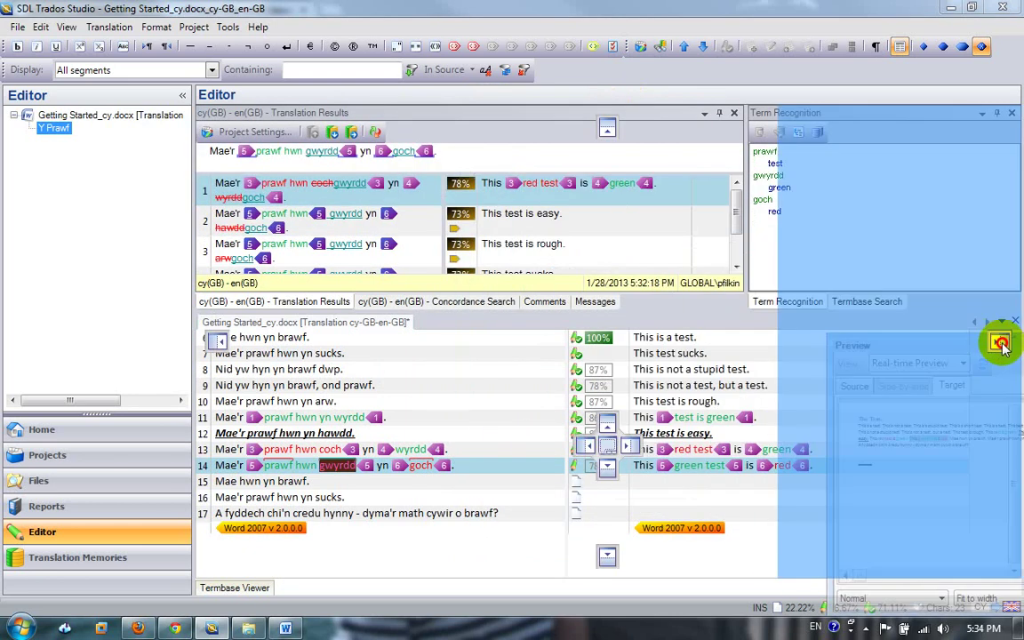
drag(1001, 345, 212, 336)
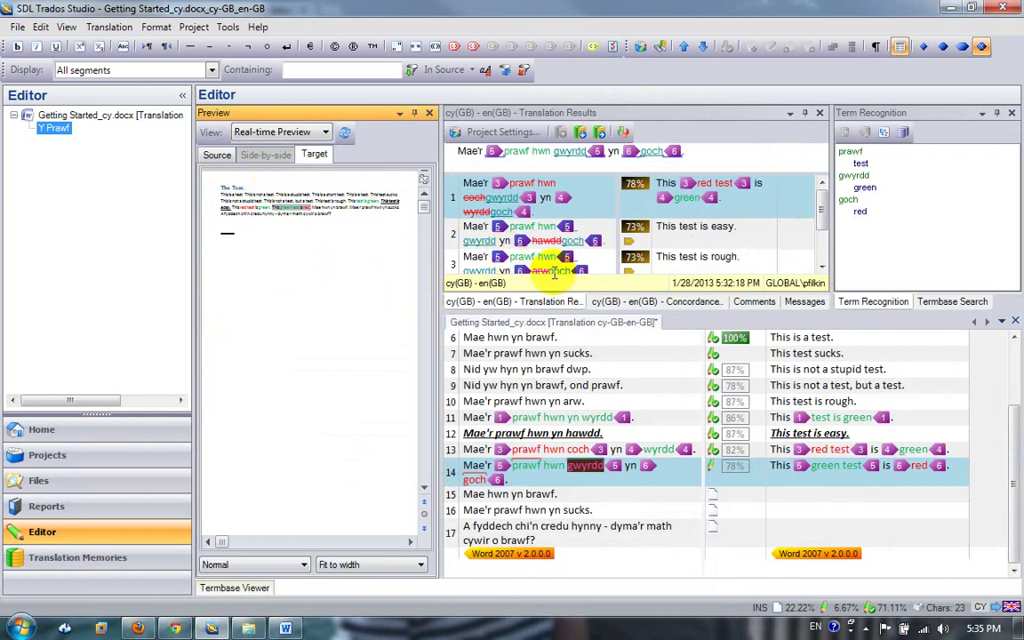
click(399, 113)
Set the preview panel back to auto-hide and restore the default window layout from the View menu.
click(415, 167)
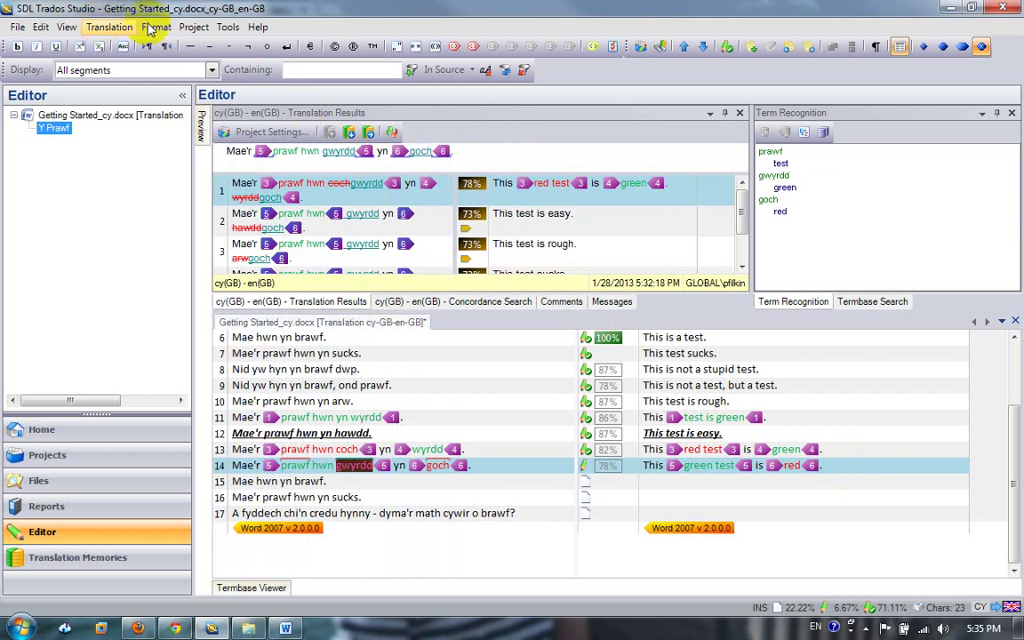
click(67, 27)
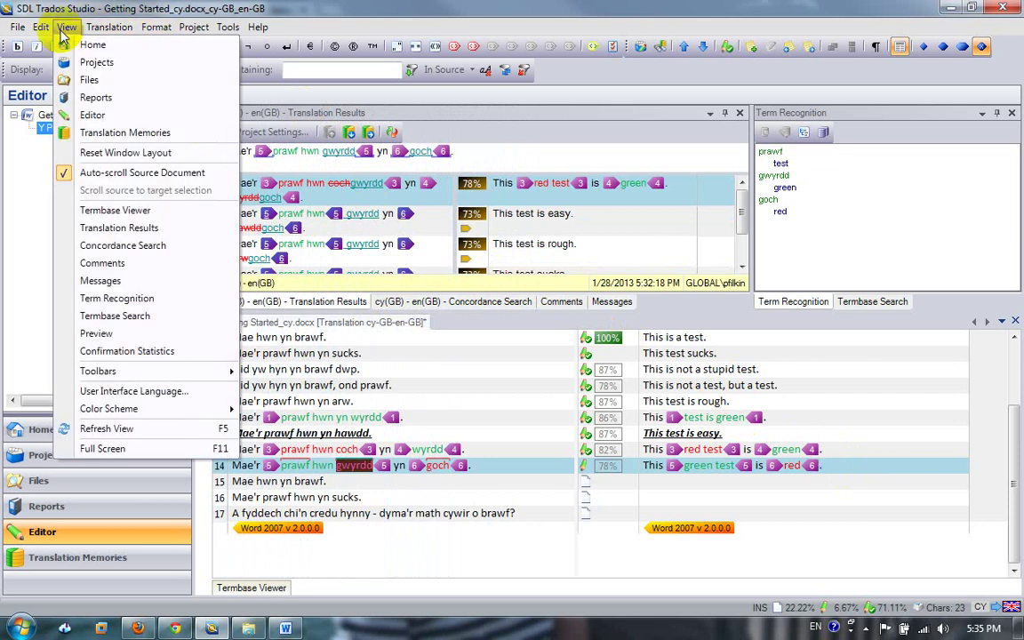
click(129, 155)
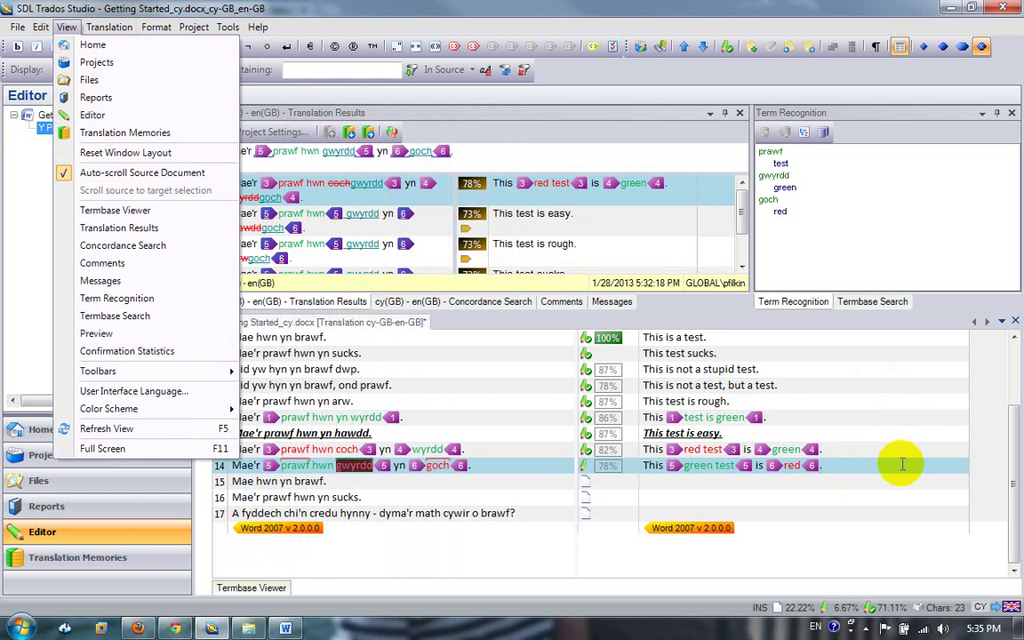